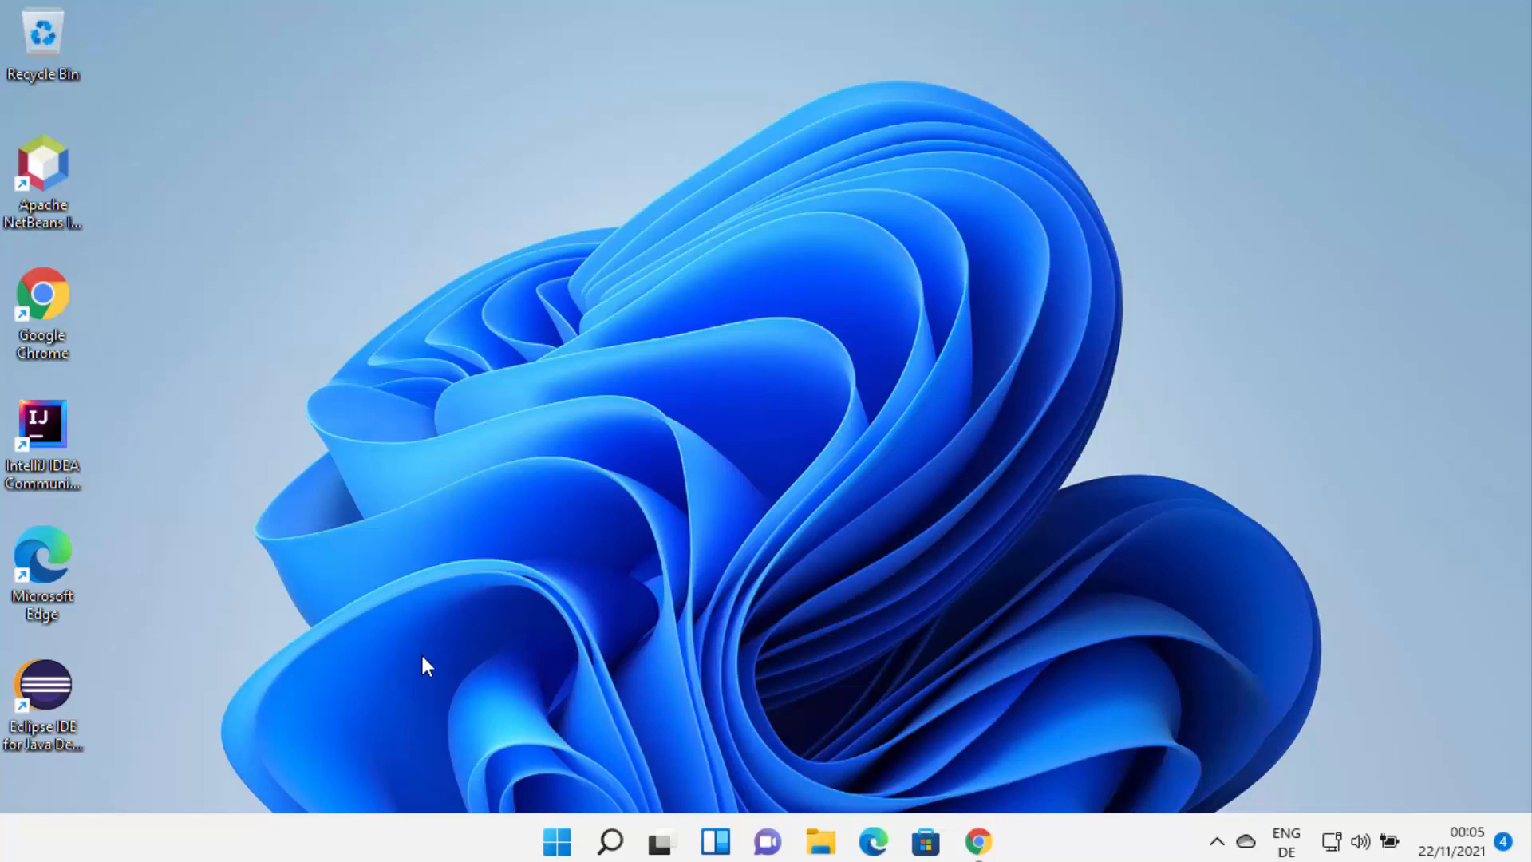
# Step: Switch to Chrome and go from the Google search results to the PyCharm download page on the JetBrains site
pyautogui.click(422, 656)
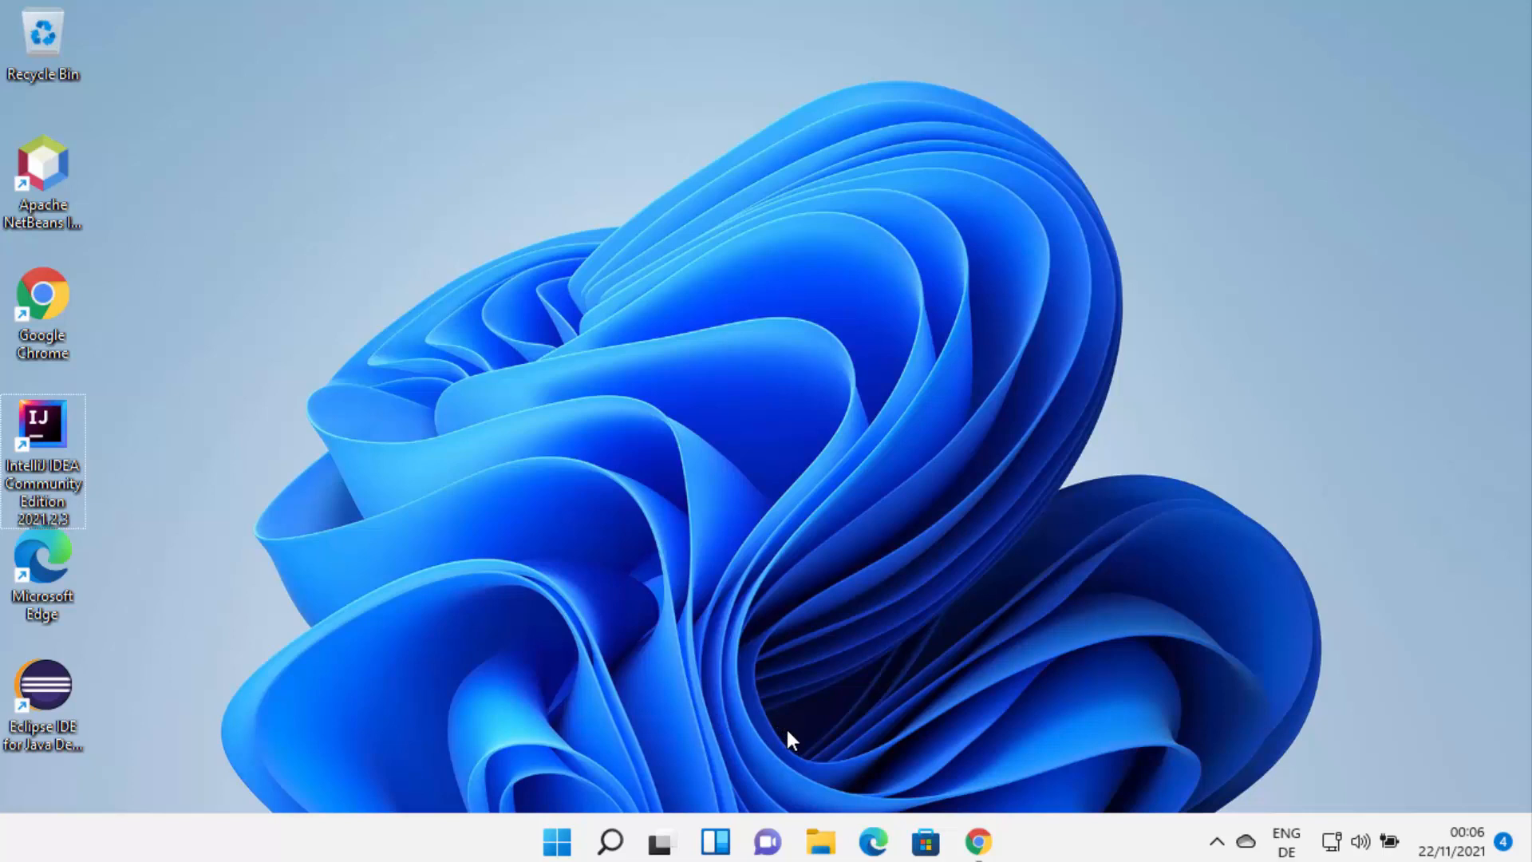
pyautogui.click(971, 846)
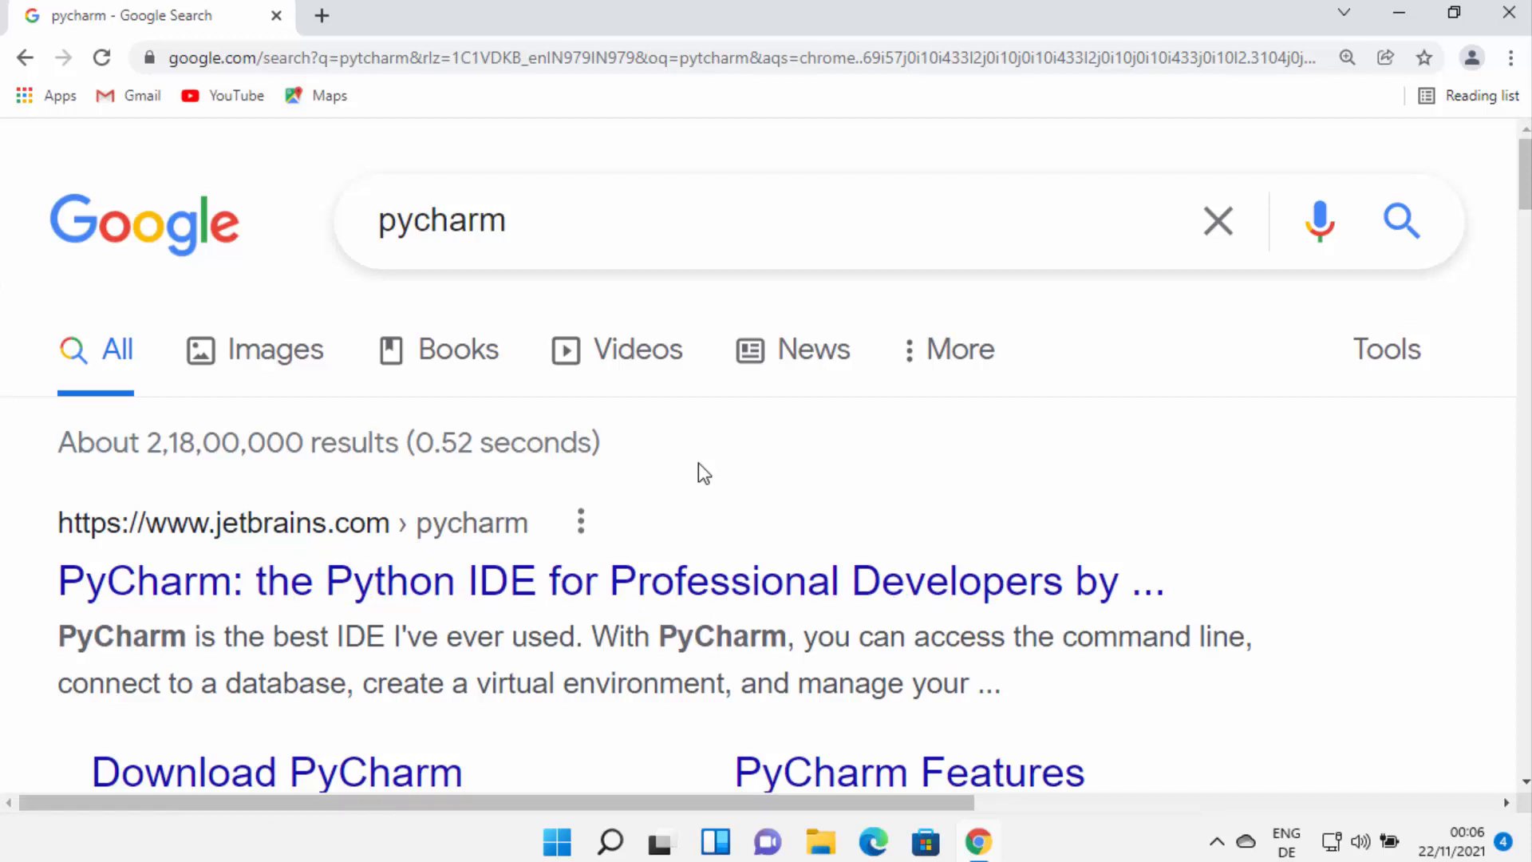
pyautogui.click(369, 595)
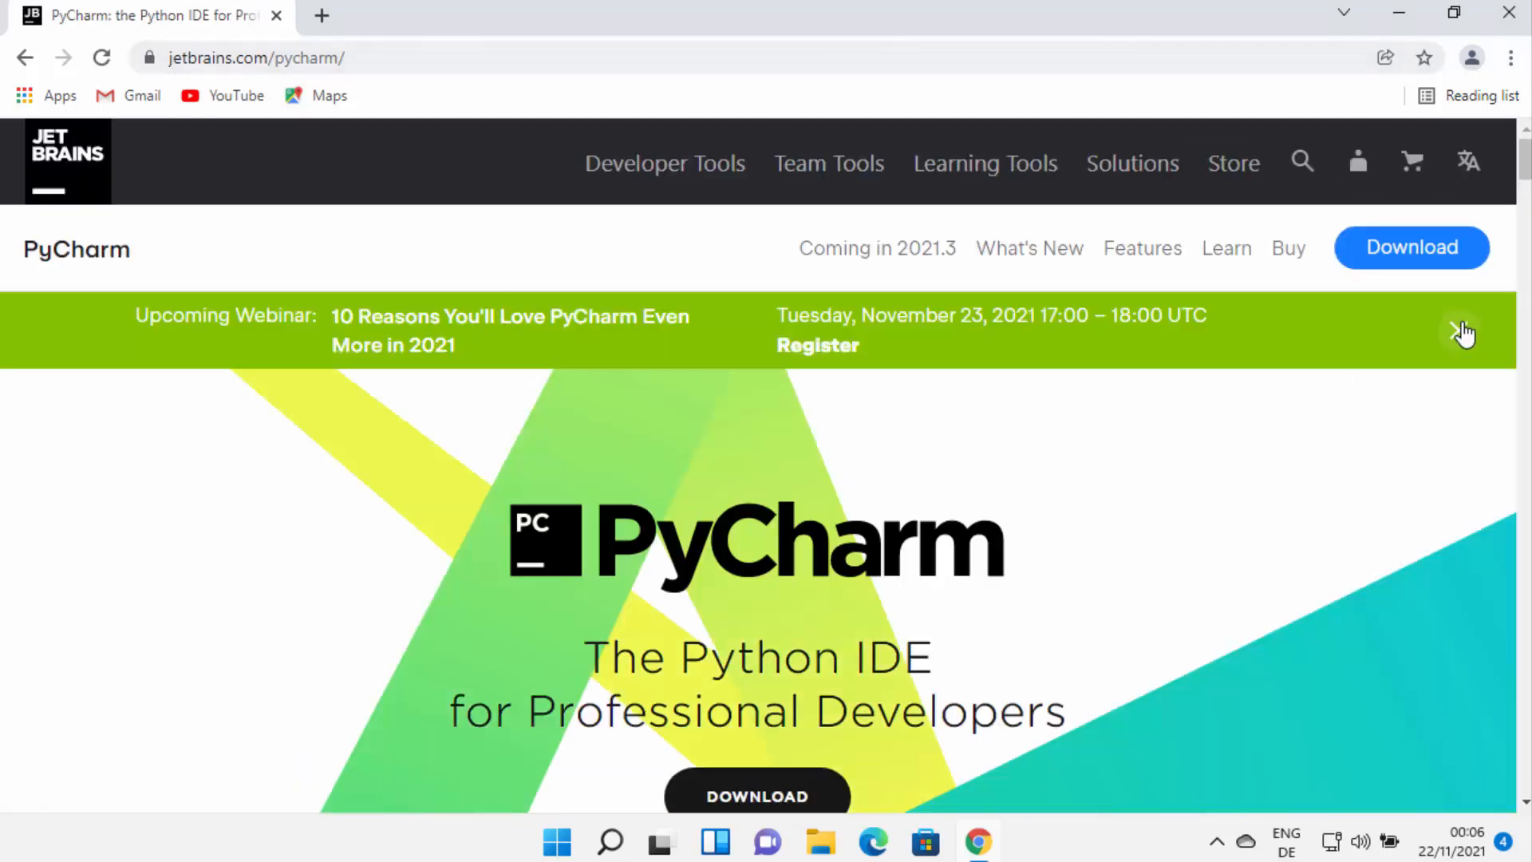
pyautogui.click(1463, 333)
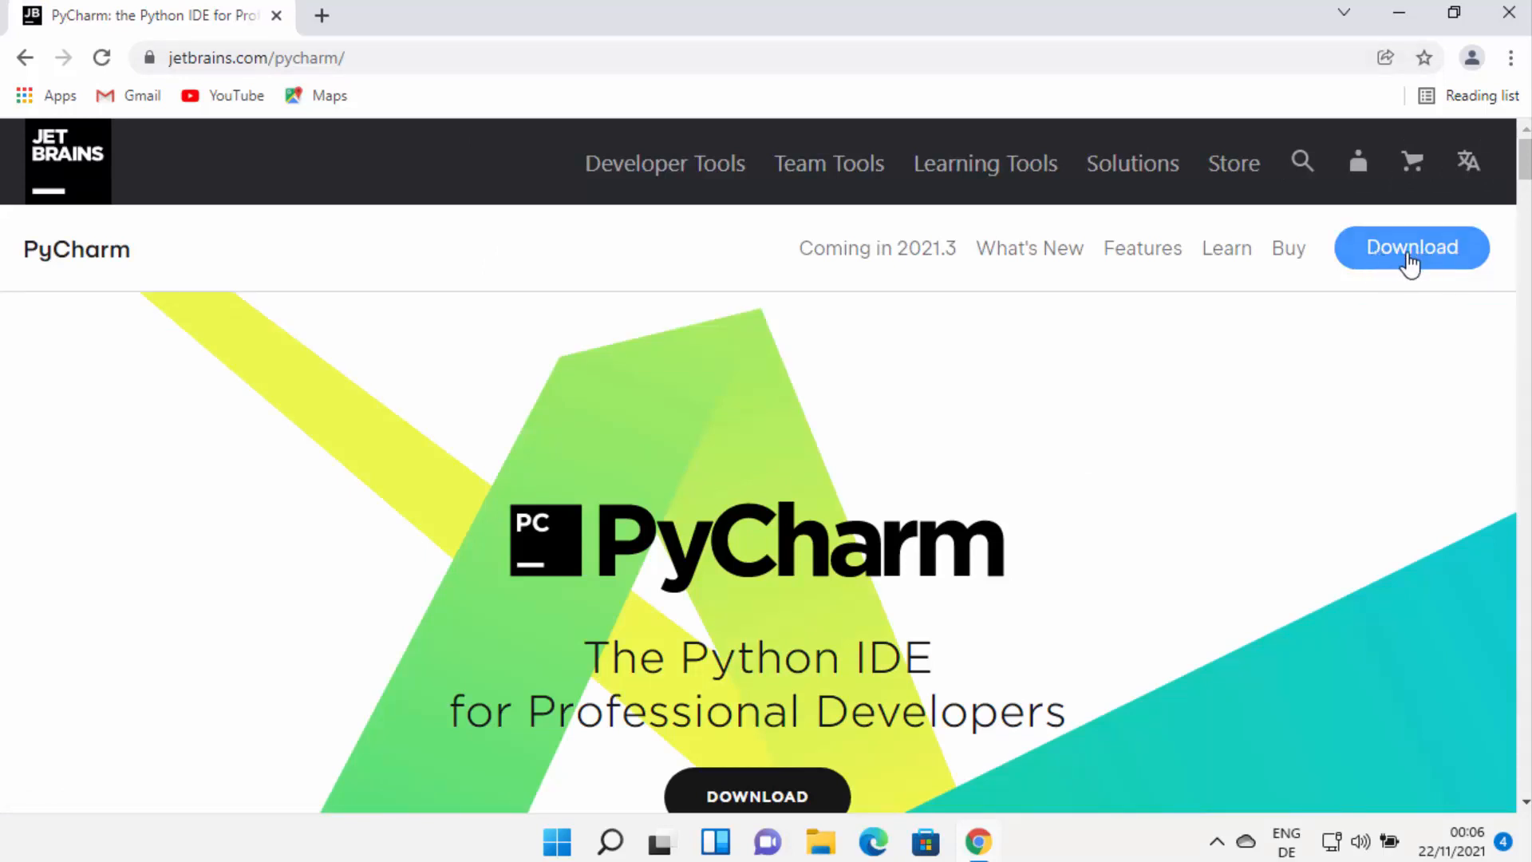
pyautogui.scroll(-3, 981, 468)
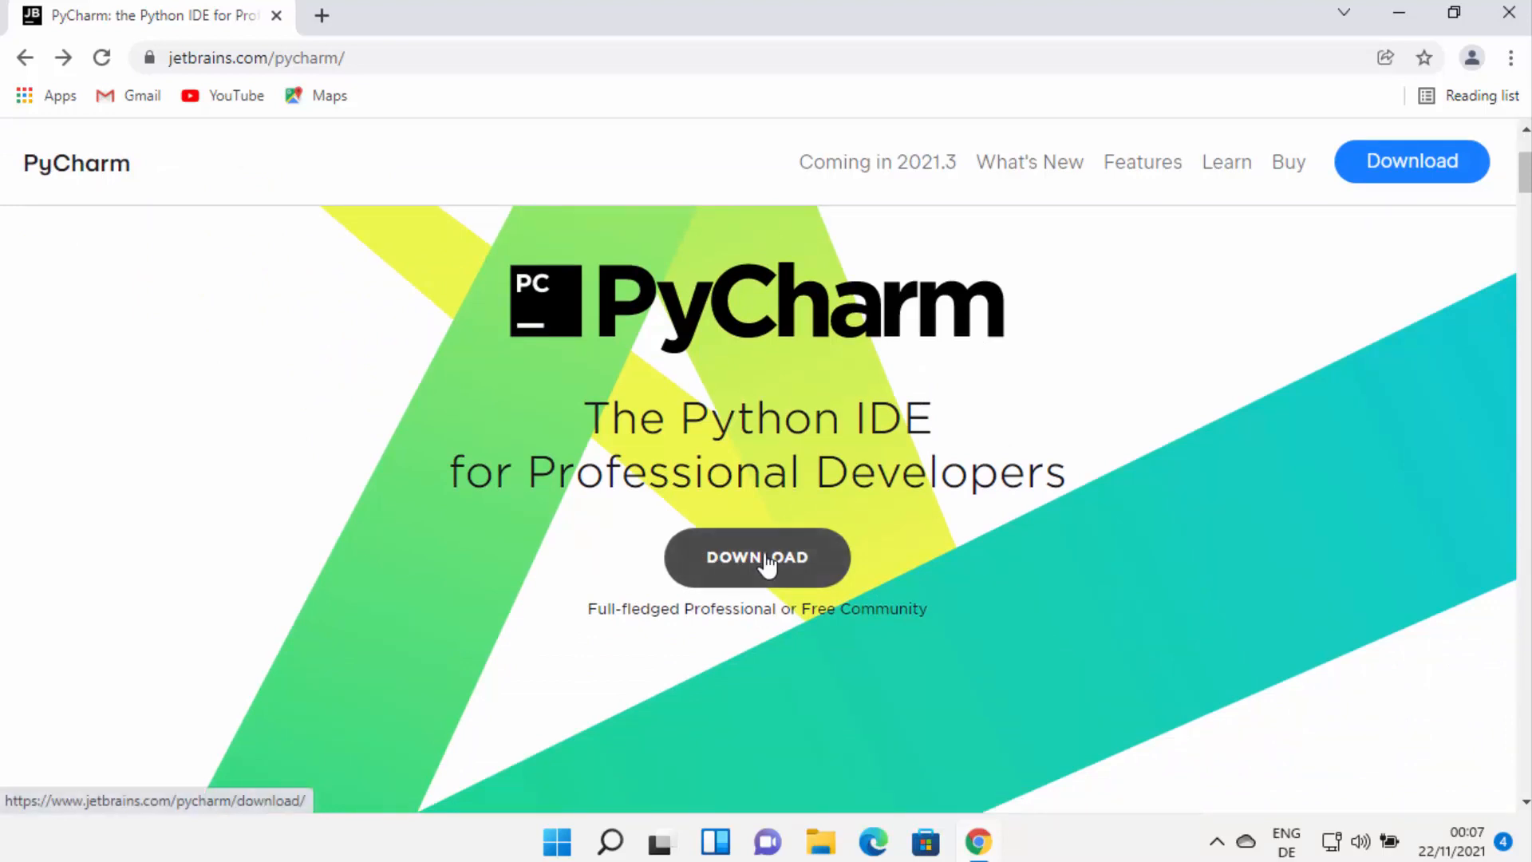
pyautogui.click(765, 564)
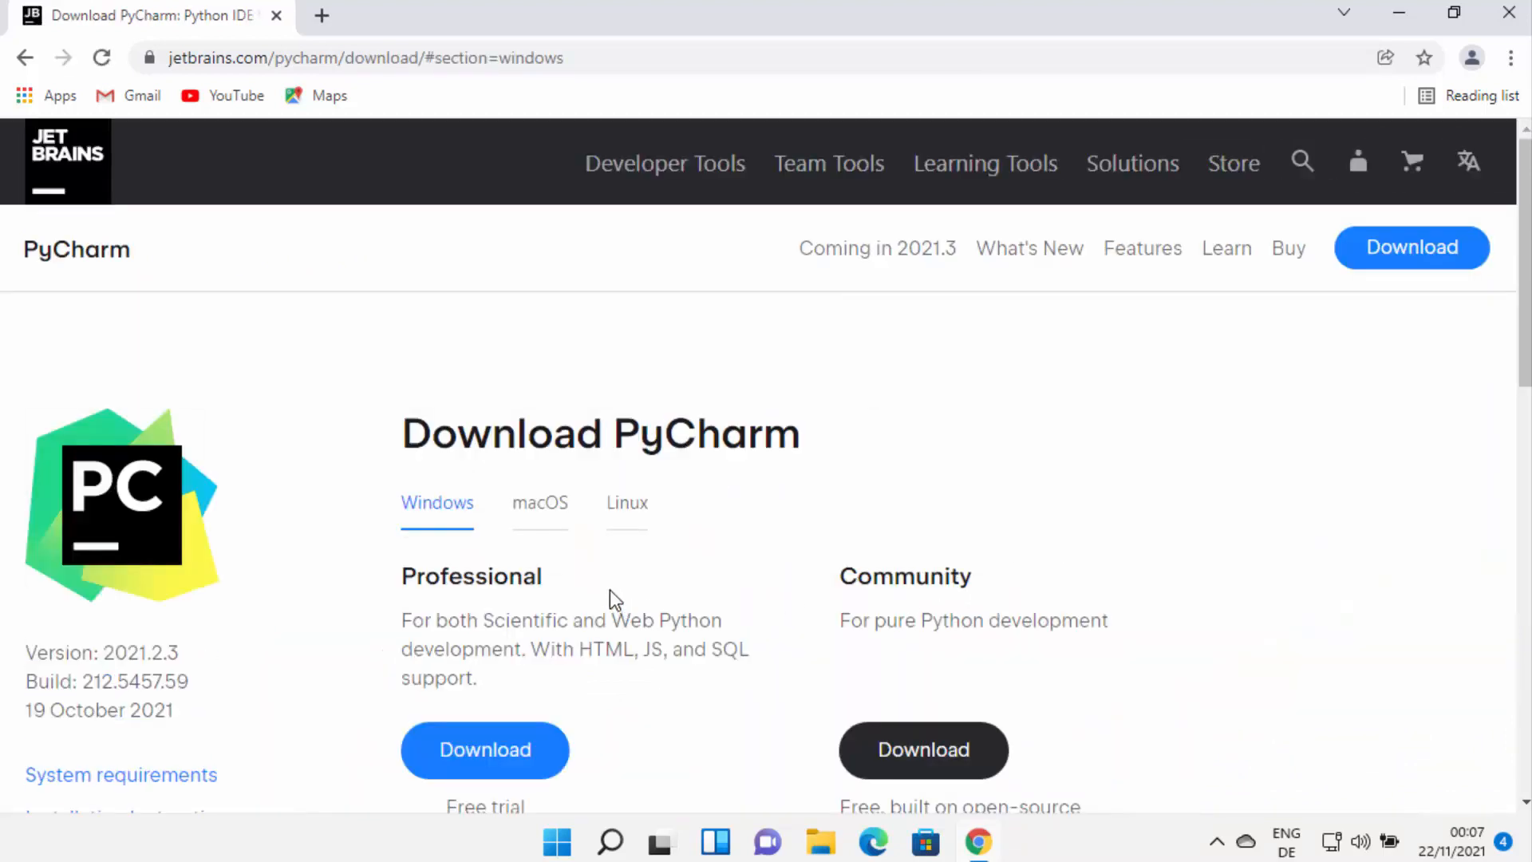
# Step: Download the free PyCharm Community edition for Windows
pyautogui.scroll(-1, 739, 574)
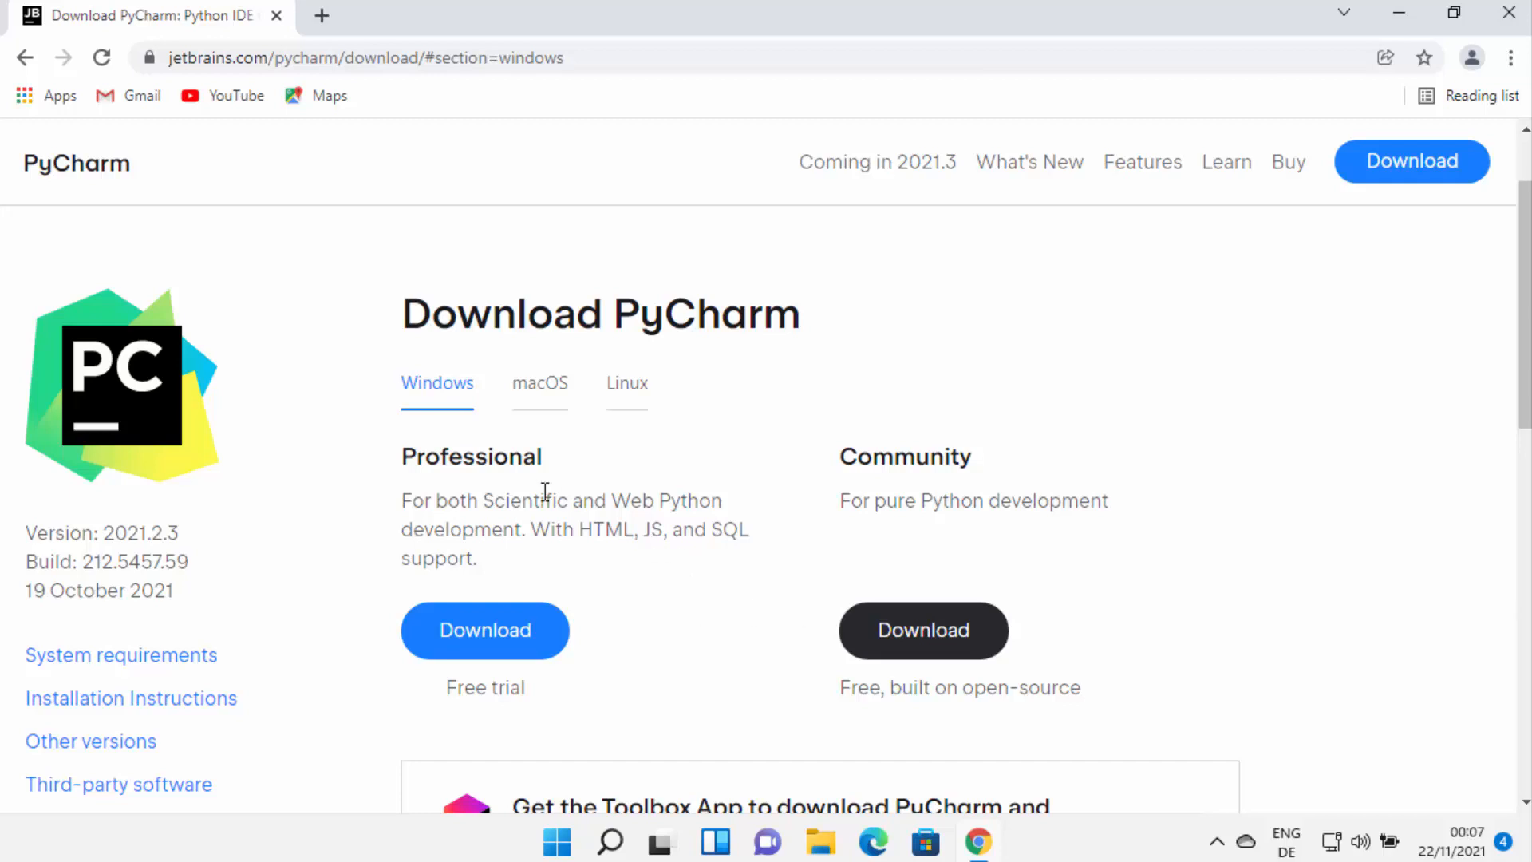
pyautogui.doubleClick(464, 457)
pyautogui.doubleClick(892, 465)
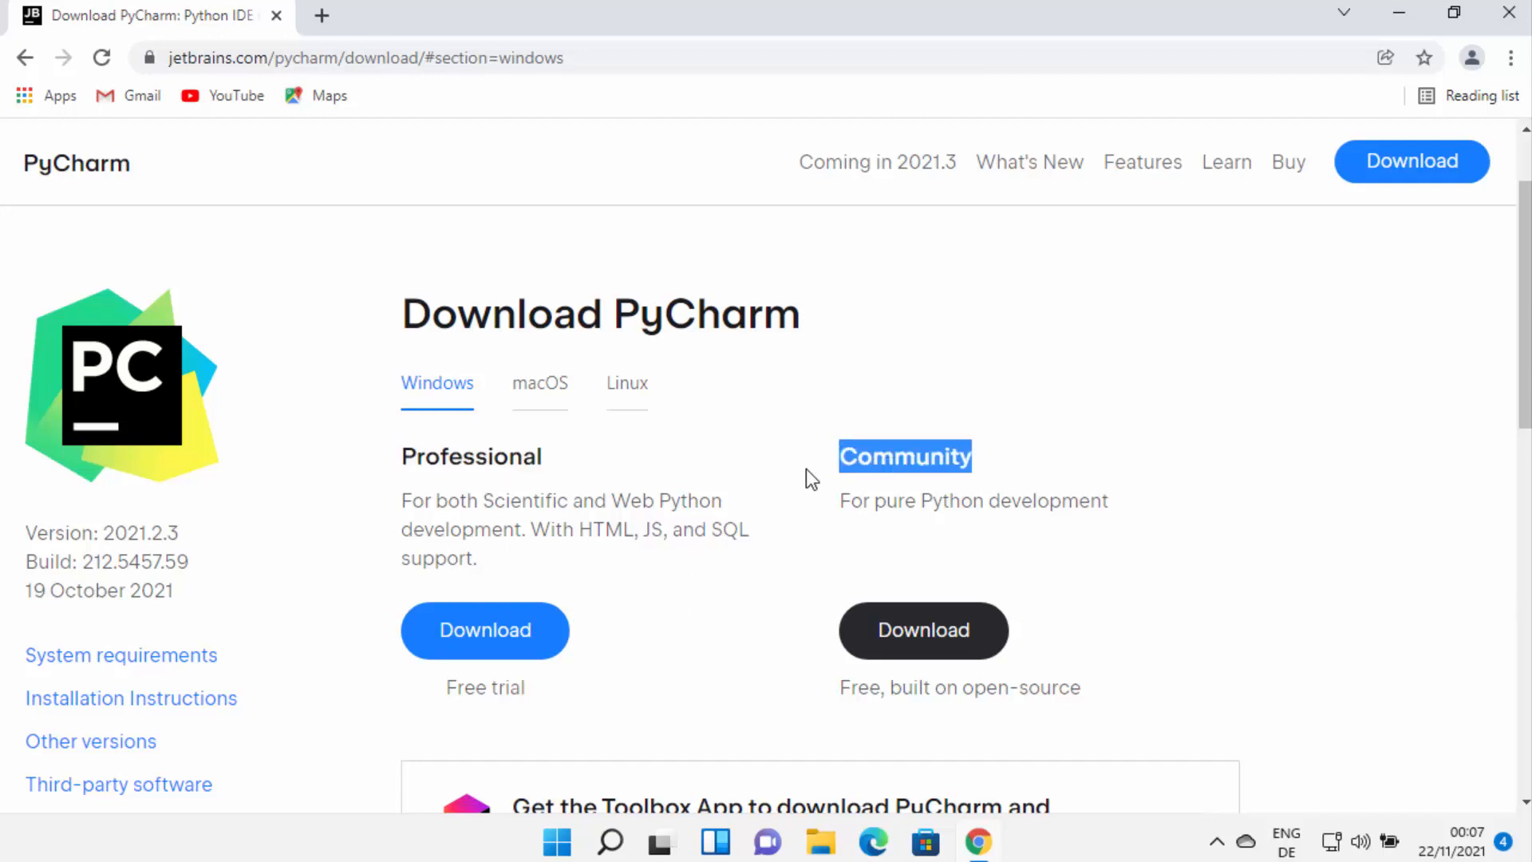
pyautogui.click(494, 462)
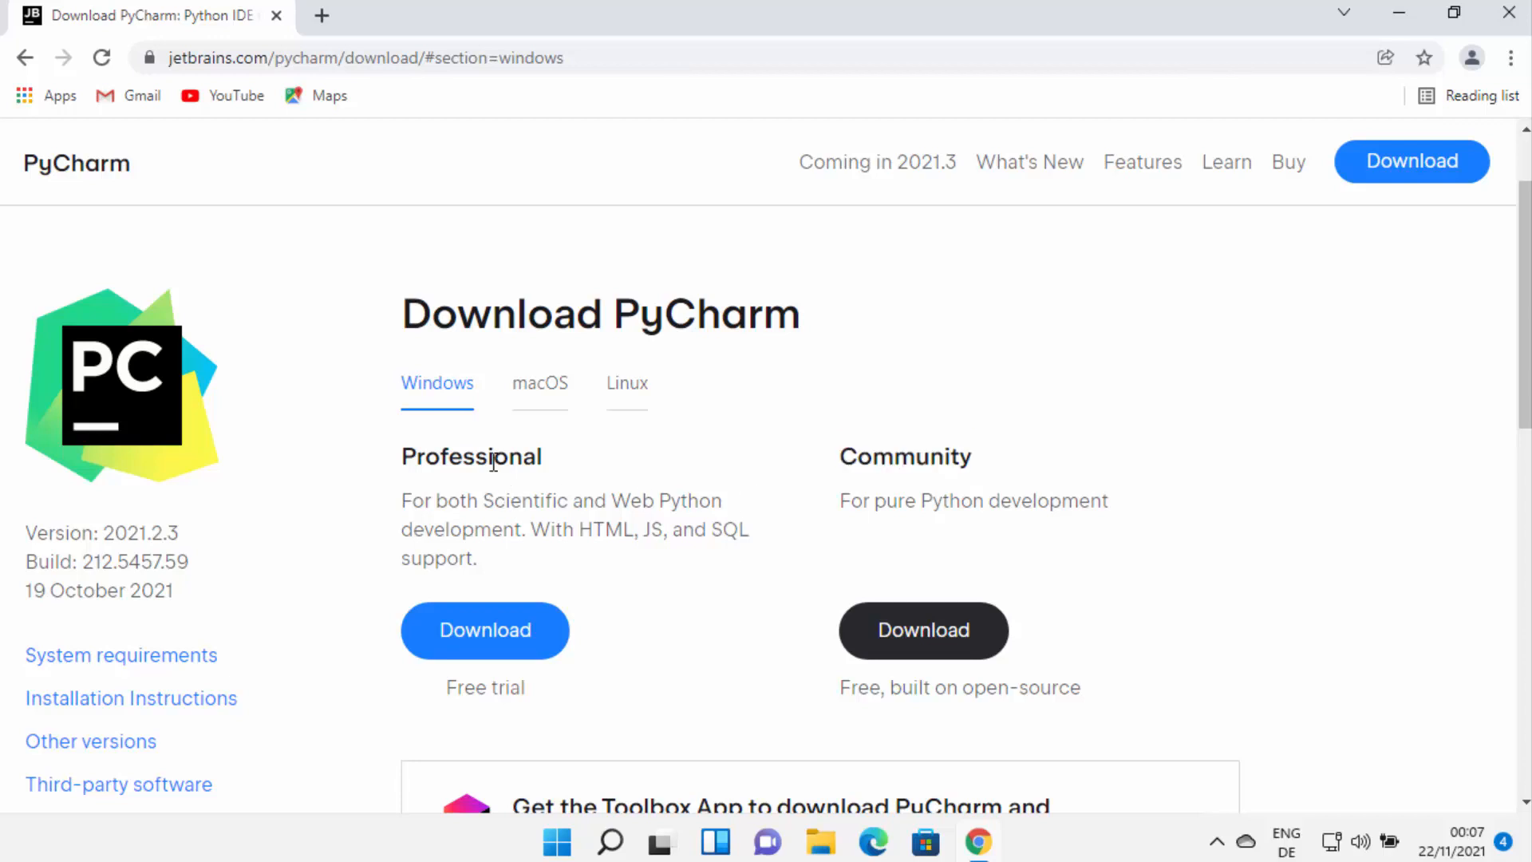
pyautogui.doubleClick(859, 464)
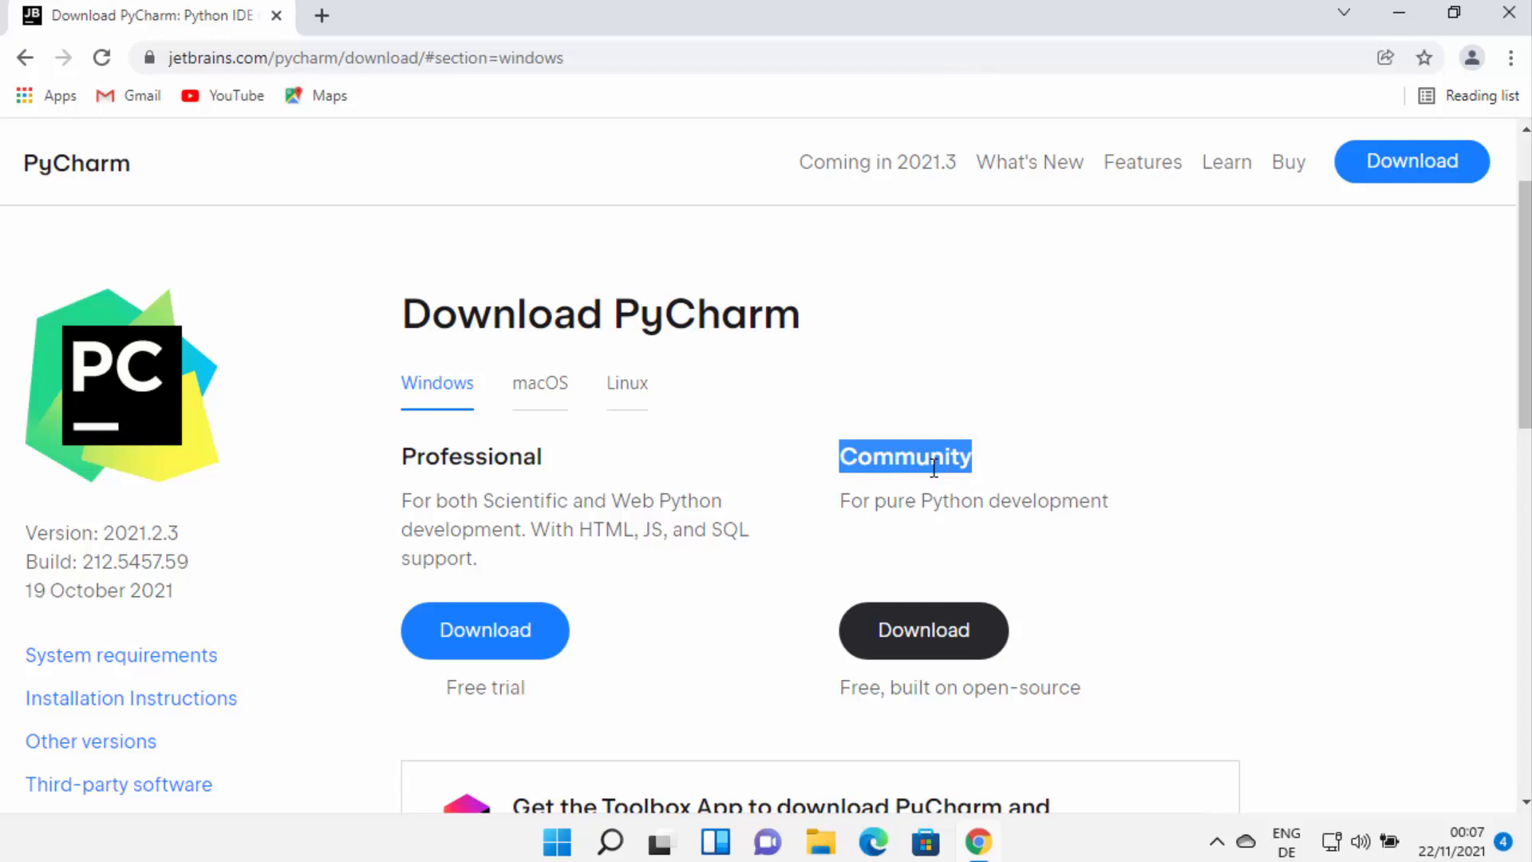
pyautogui.click(933, 632)
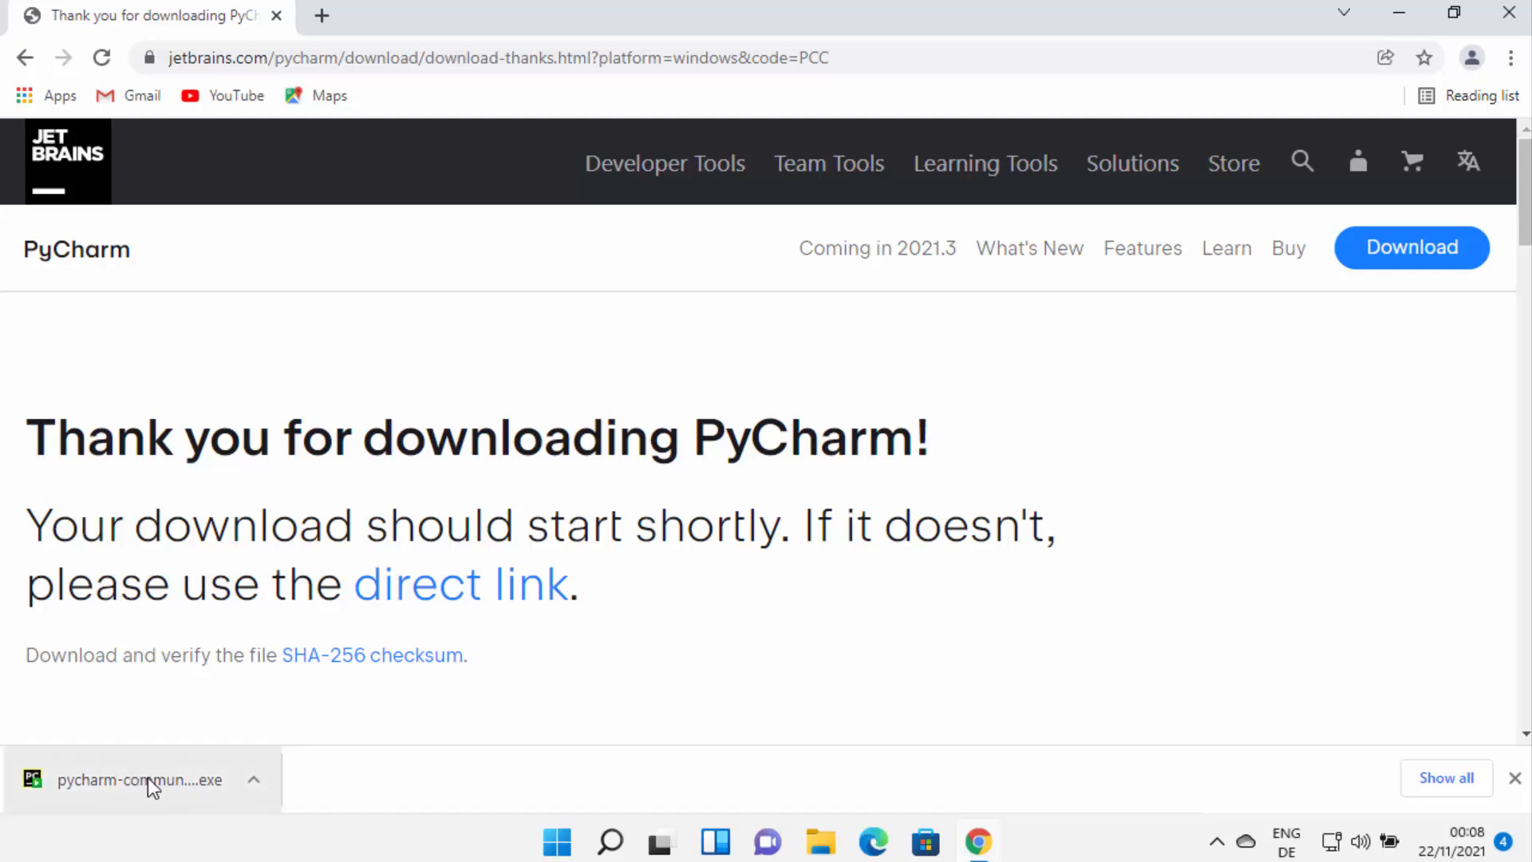
# Step: Run the downloaded PyCharm installer, minimise the browser and allow the installer to make changes to the device
pyautogui.click(152, 786)
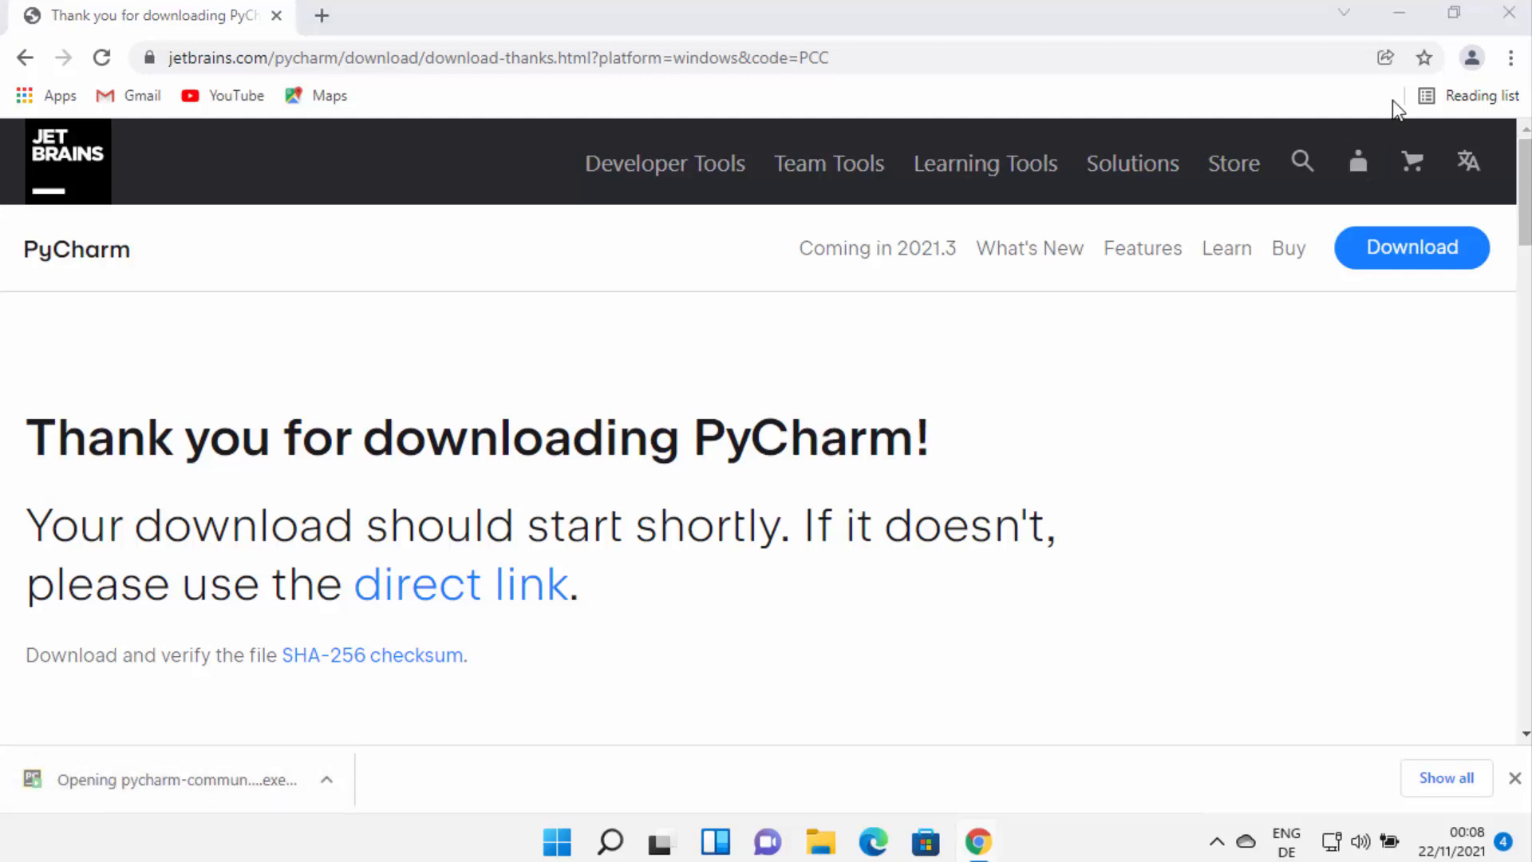
pyautogui.click(1396, 14)
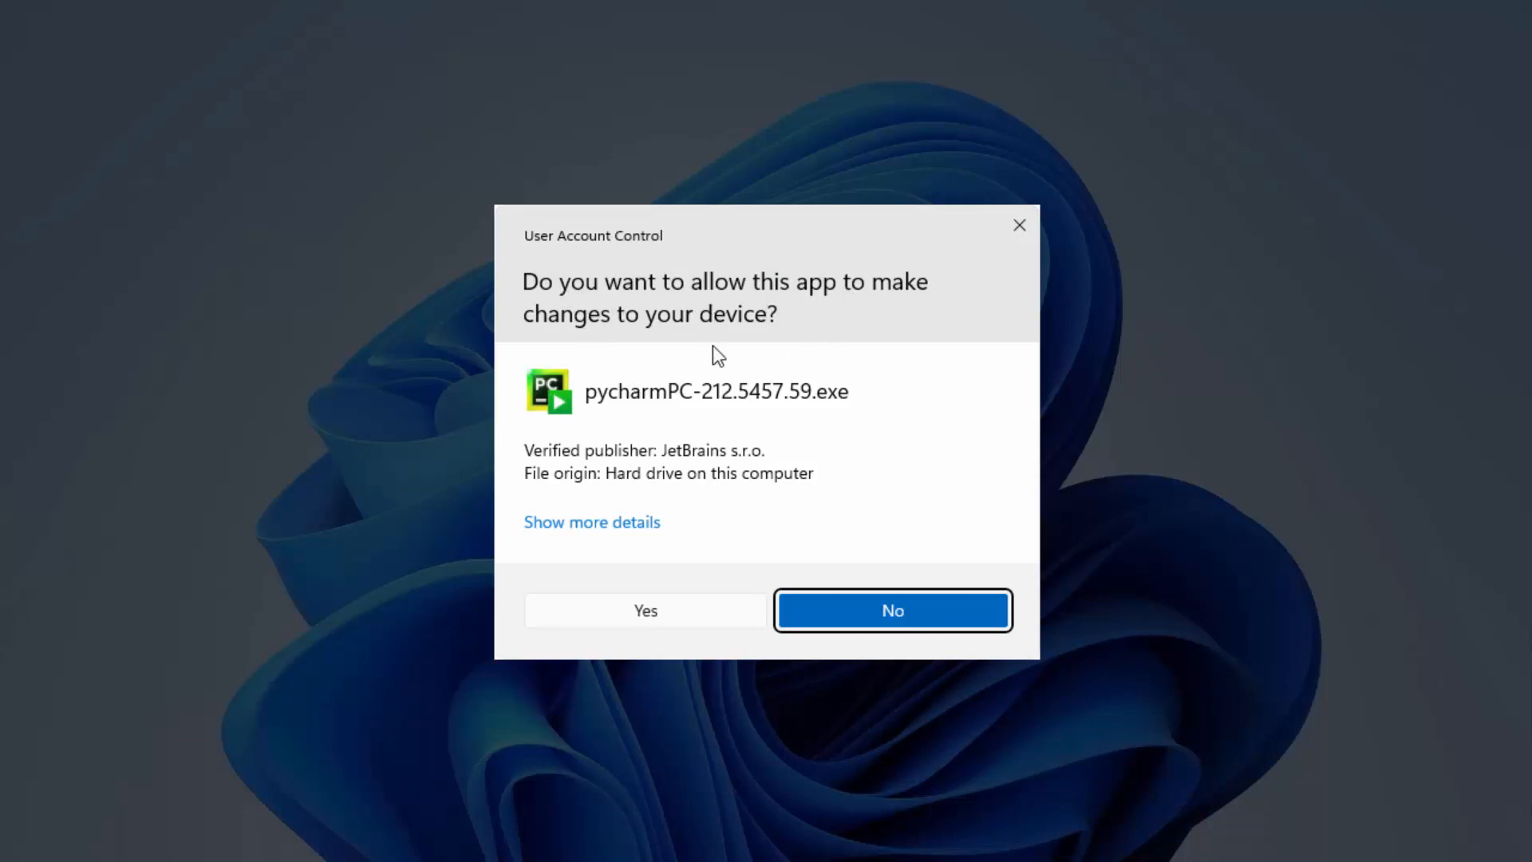
pyautogui.click(653, 611)
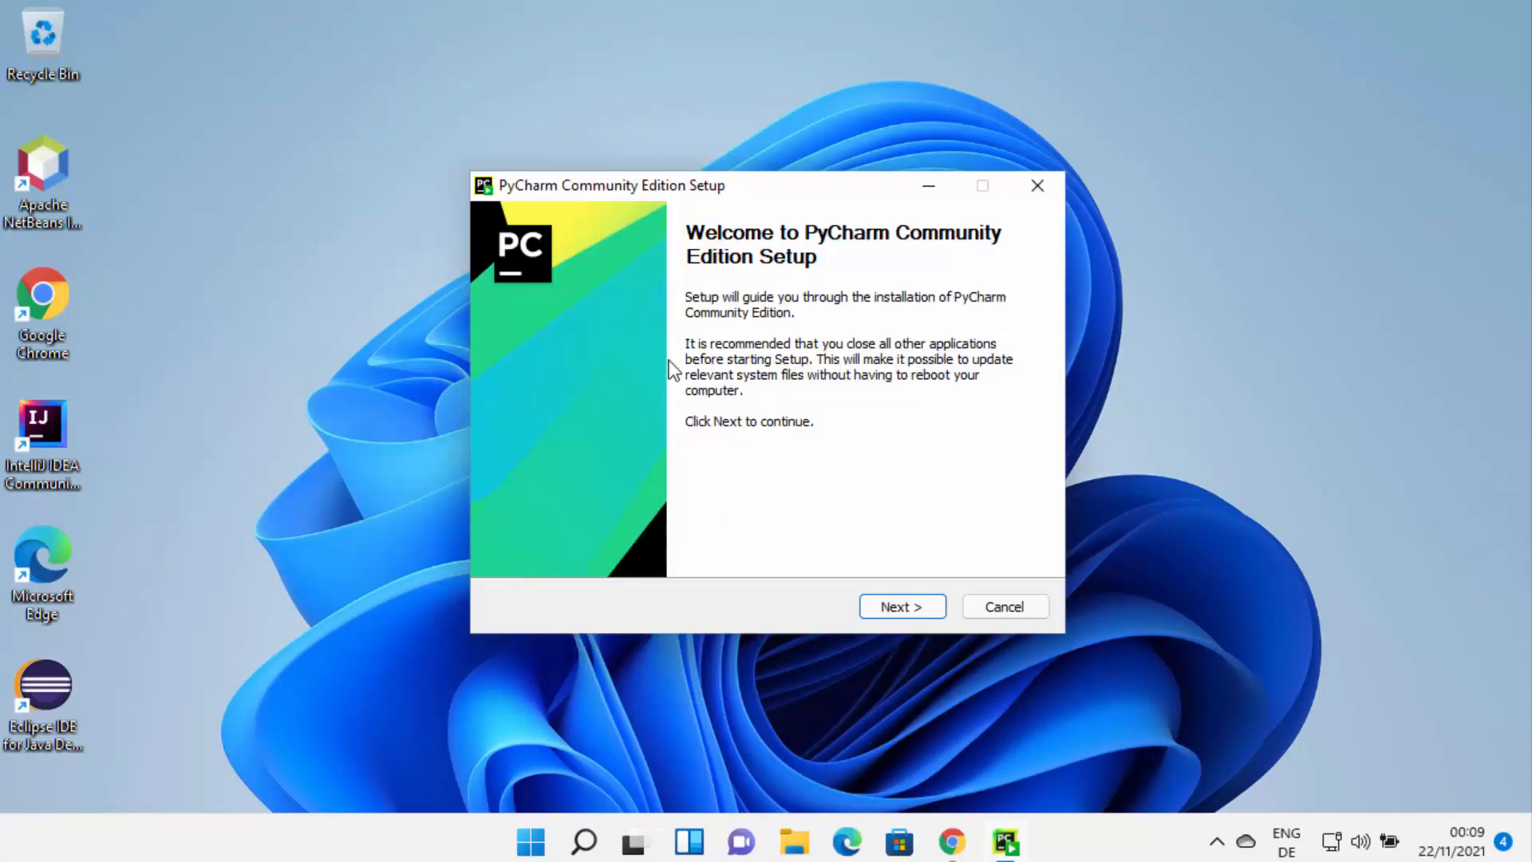
# Step: Install PyCharm Community Edition in the default destination folder, with a desktop shortcut and the JetBrains Start Menu folder
pyautogui.click(894, 608)
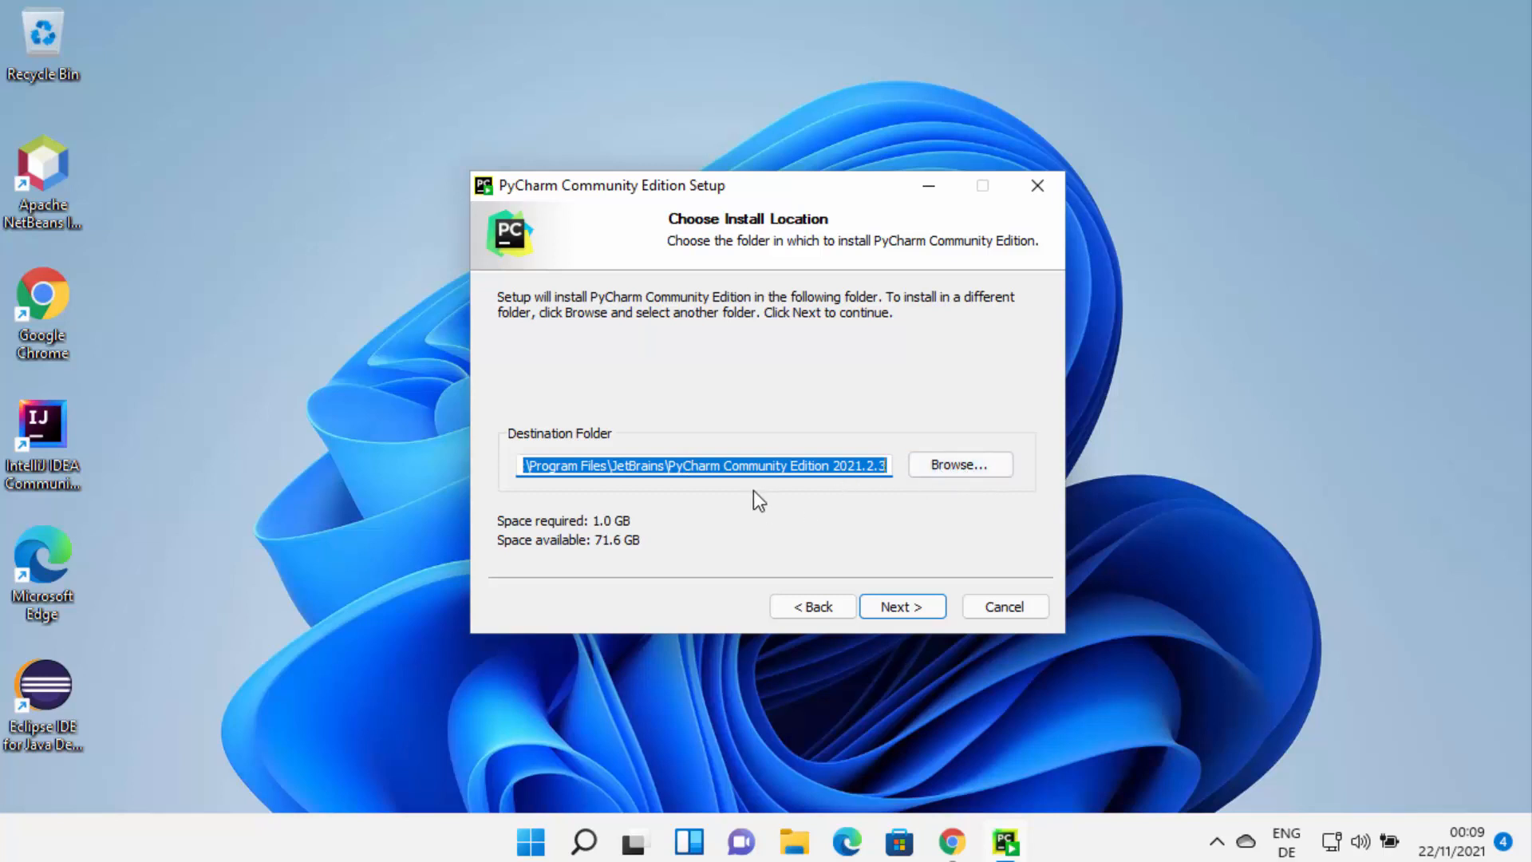
pyautogui.click(895, 609)
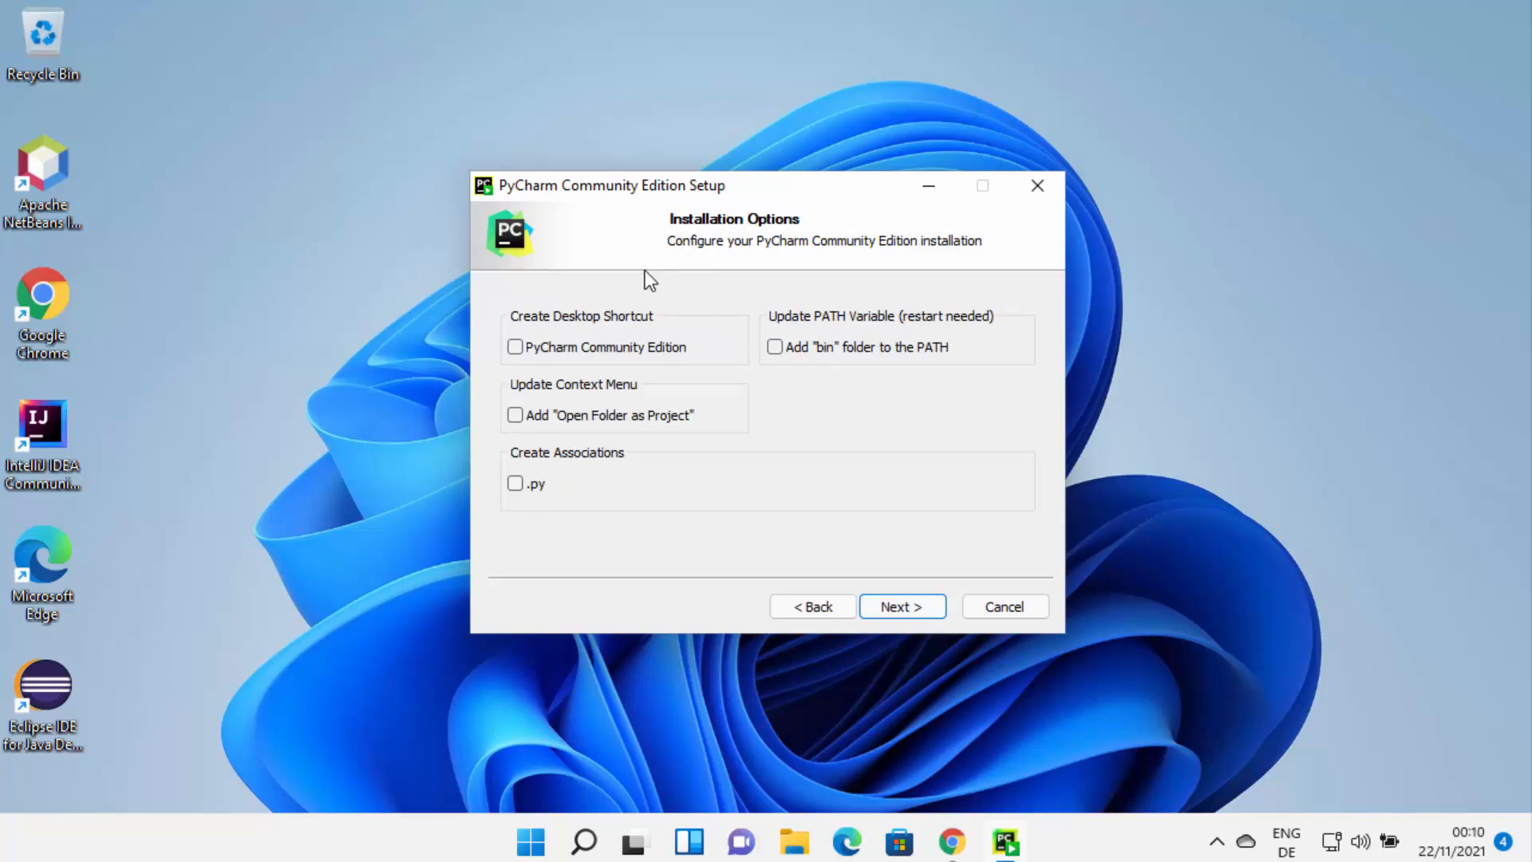
pyautogui.click(516, 349)
pyautogui.click(900, 608)
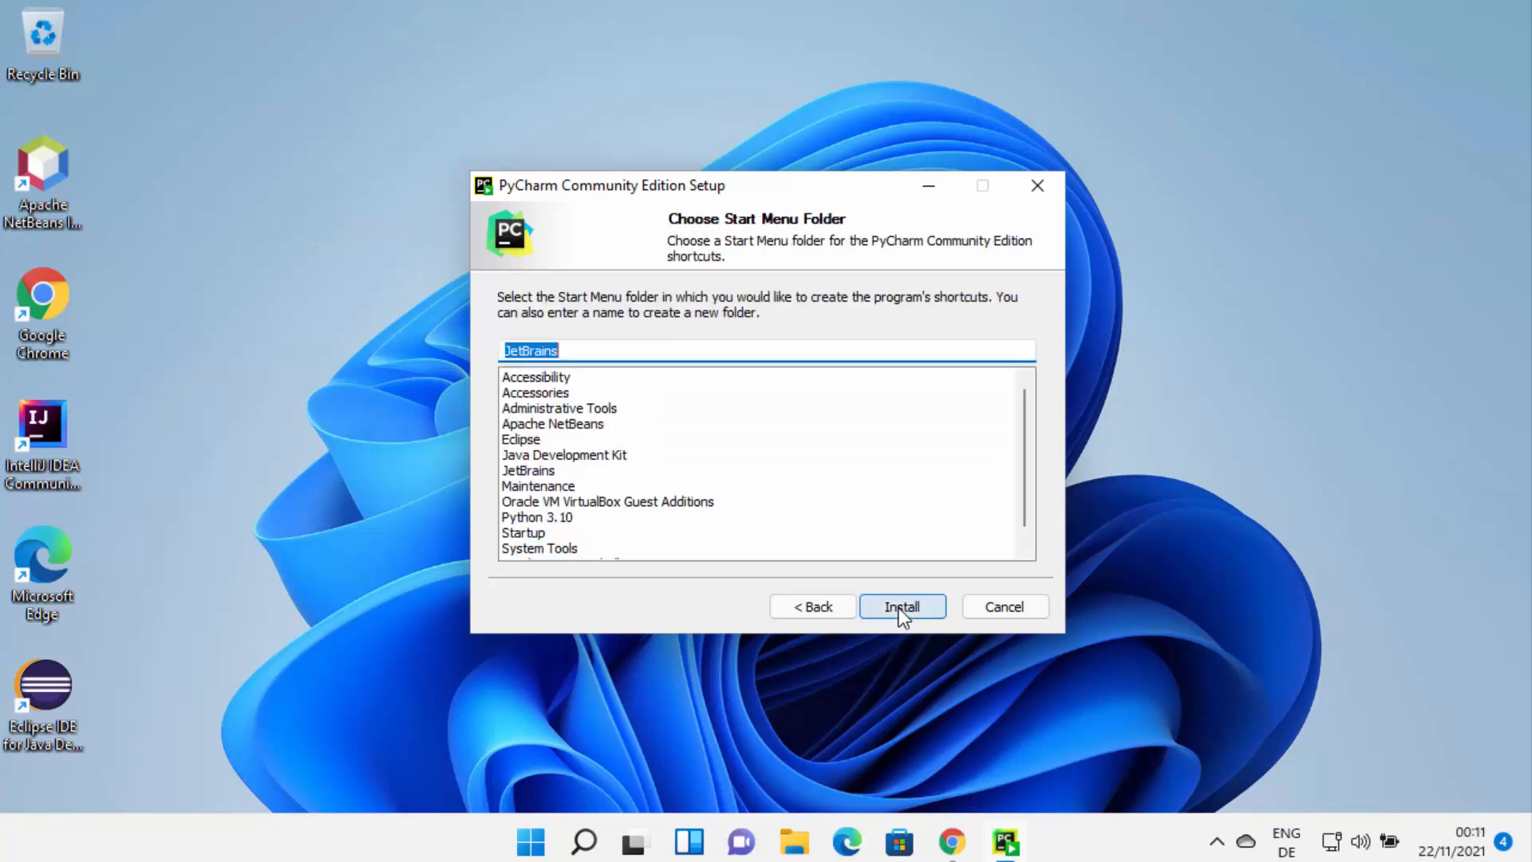
pyautogui.click(902, 607)
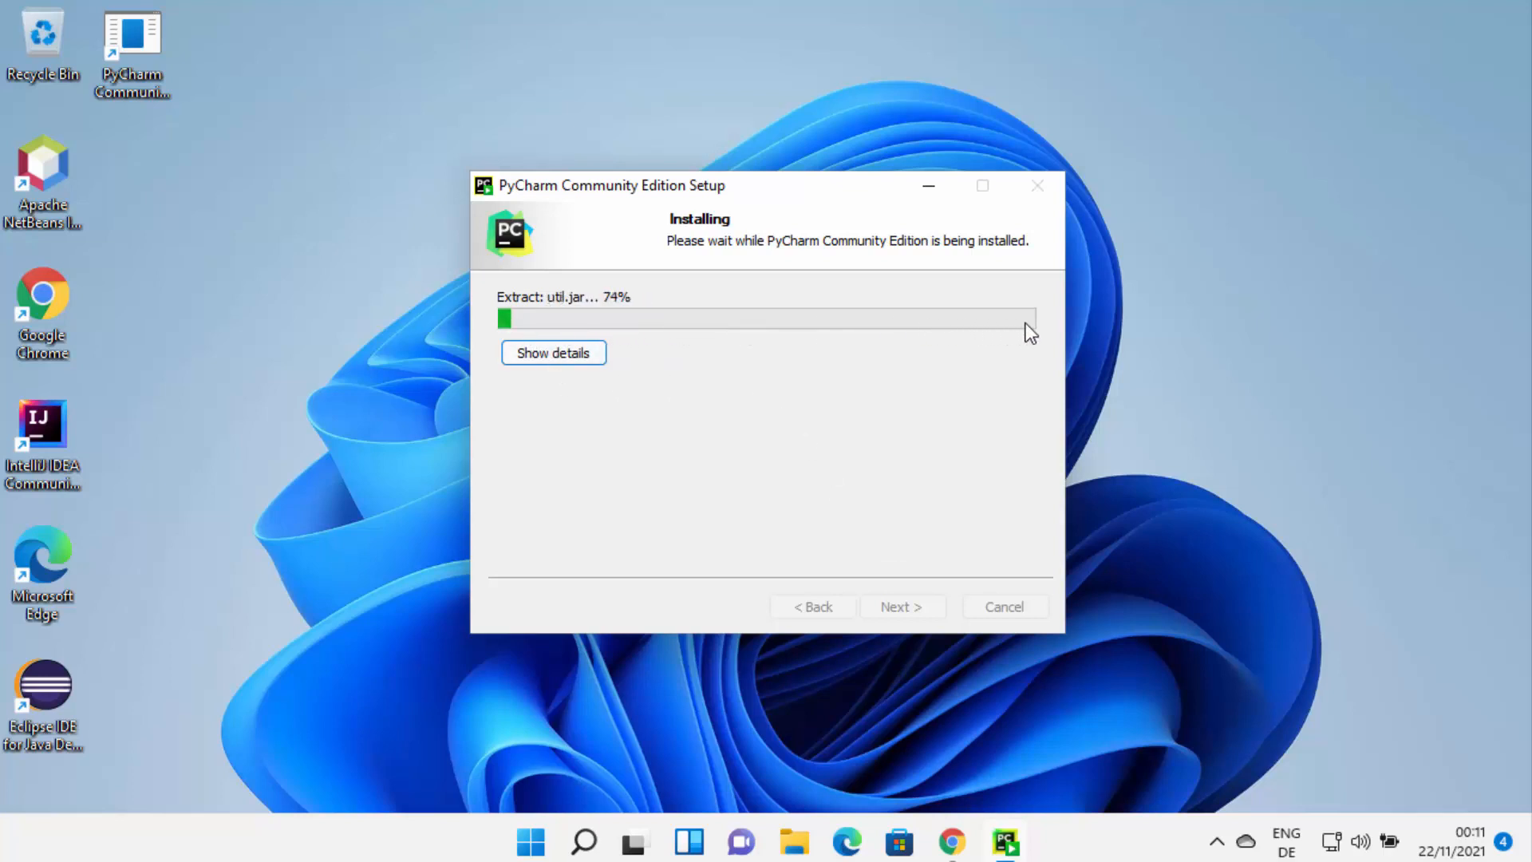
pyautogui.click(566, 366)
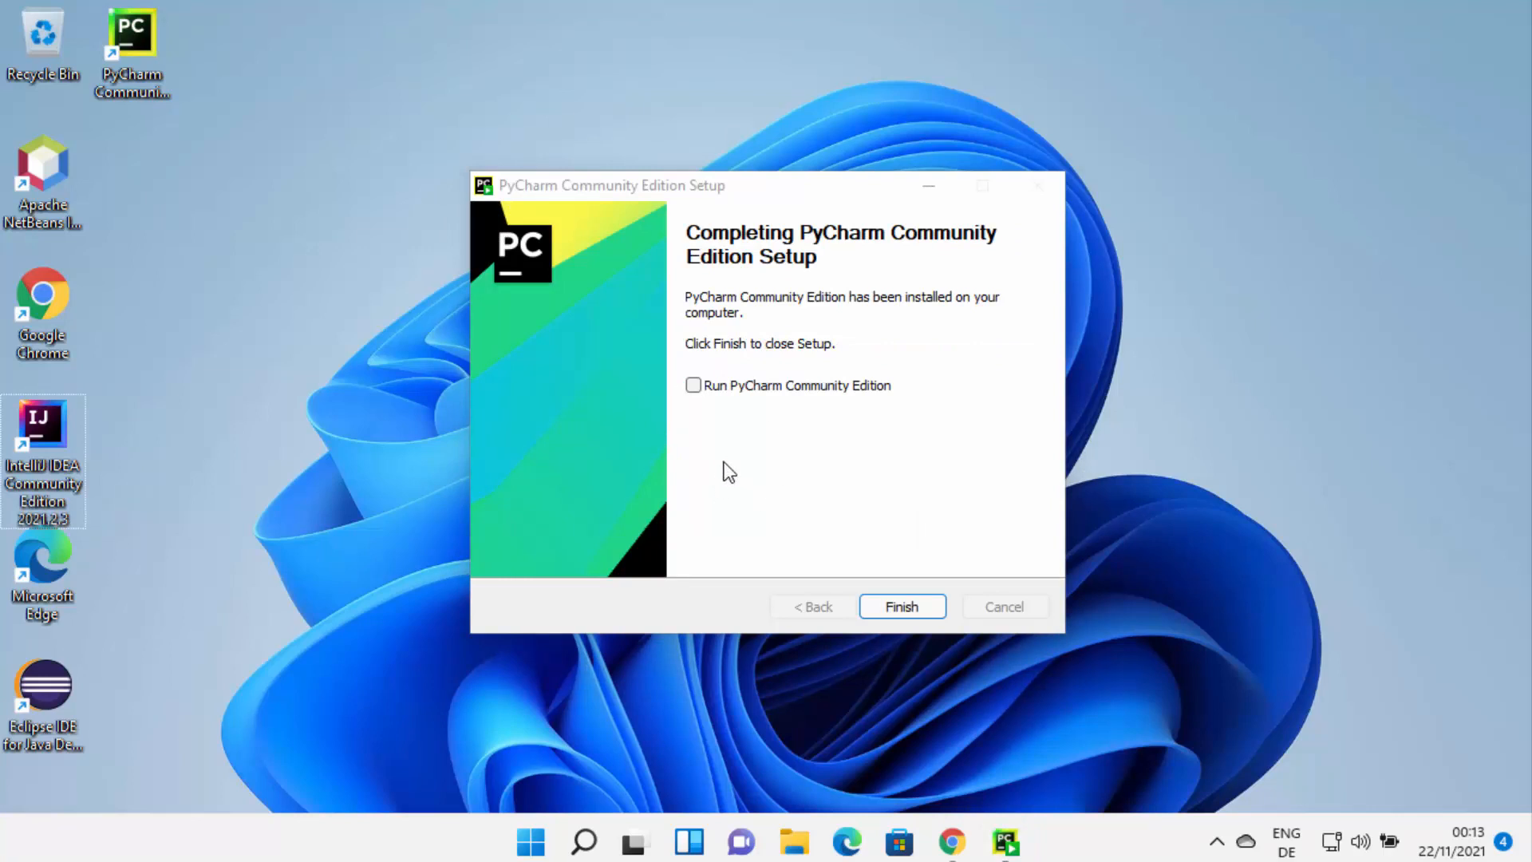
# Step: Finish the setup with Run PyCharm Community Edition enabled, and start PyCharm without importing settings
pyautogui.click(694, 386)
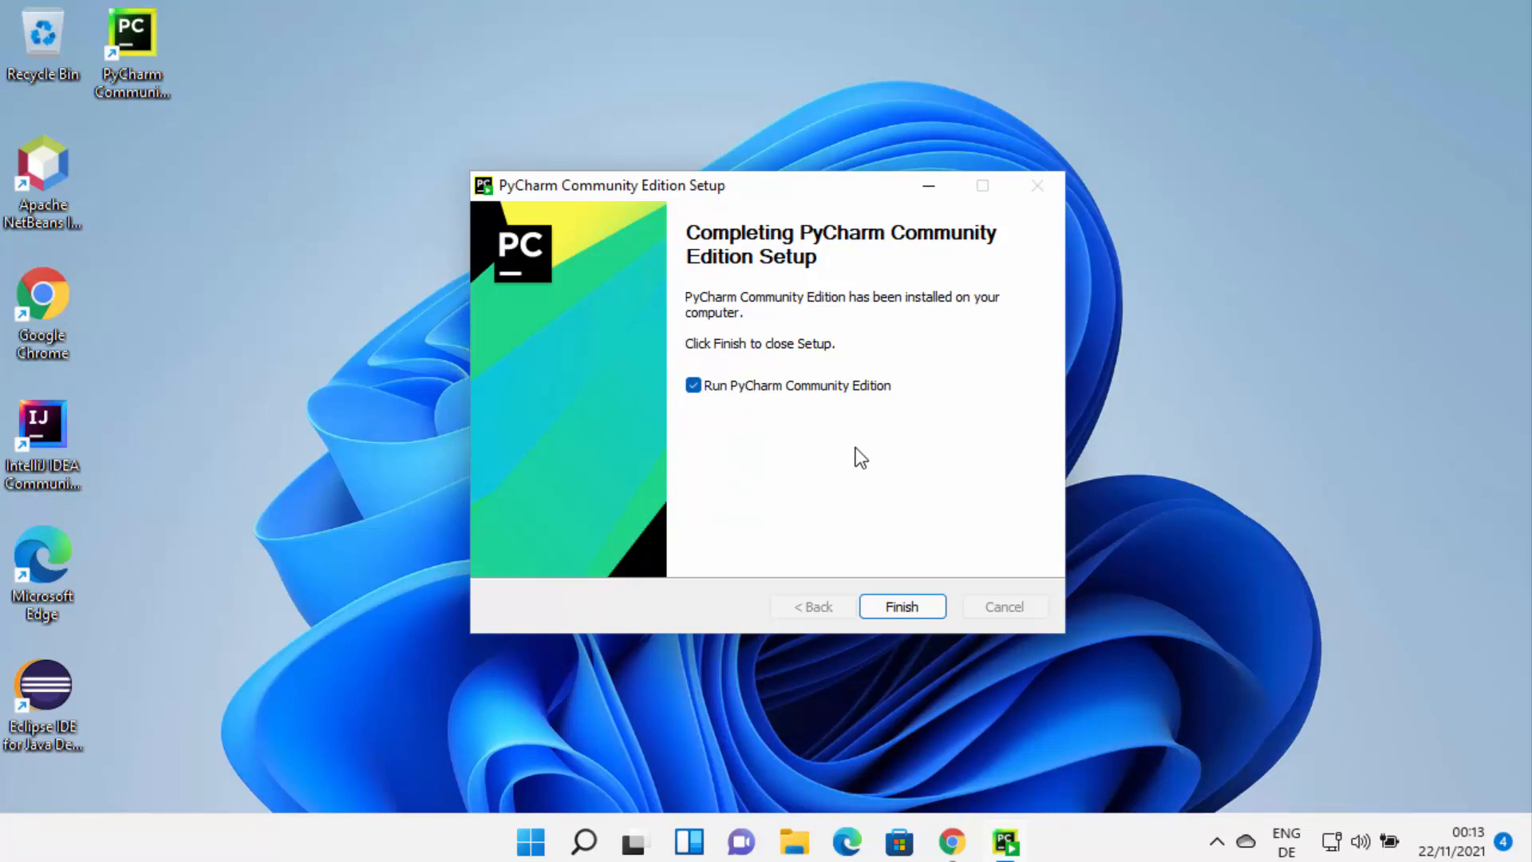
pyautogui.click(891, 607)
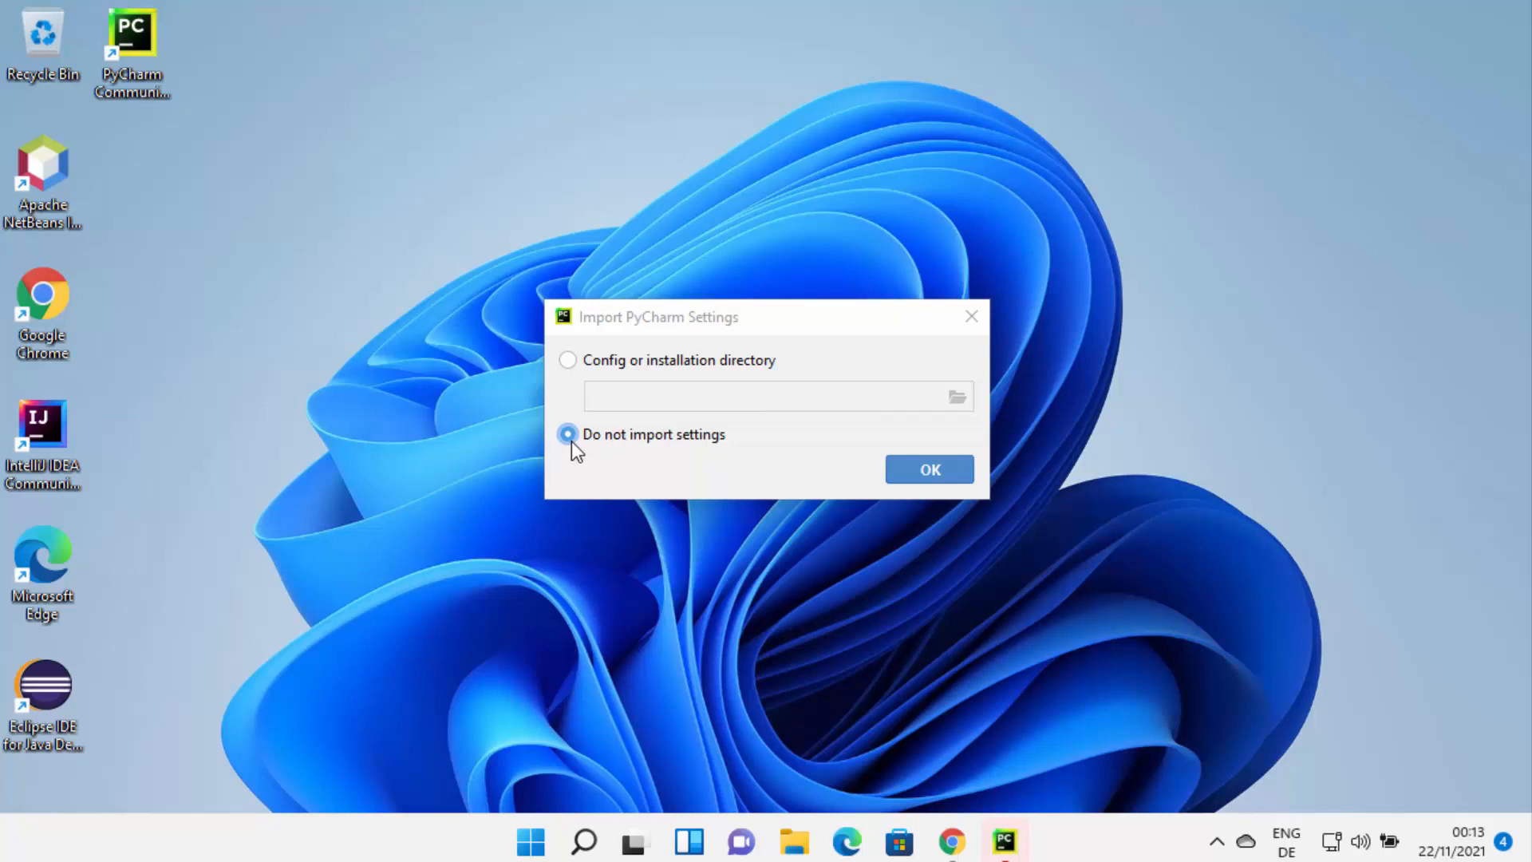
pyautogui.click(942, 469)
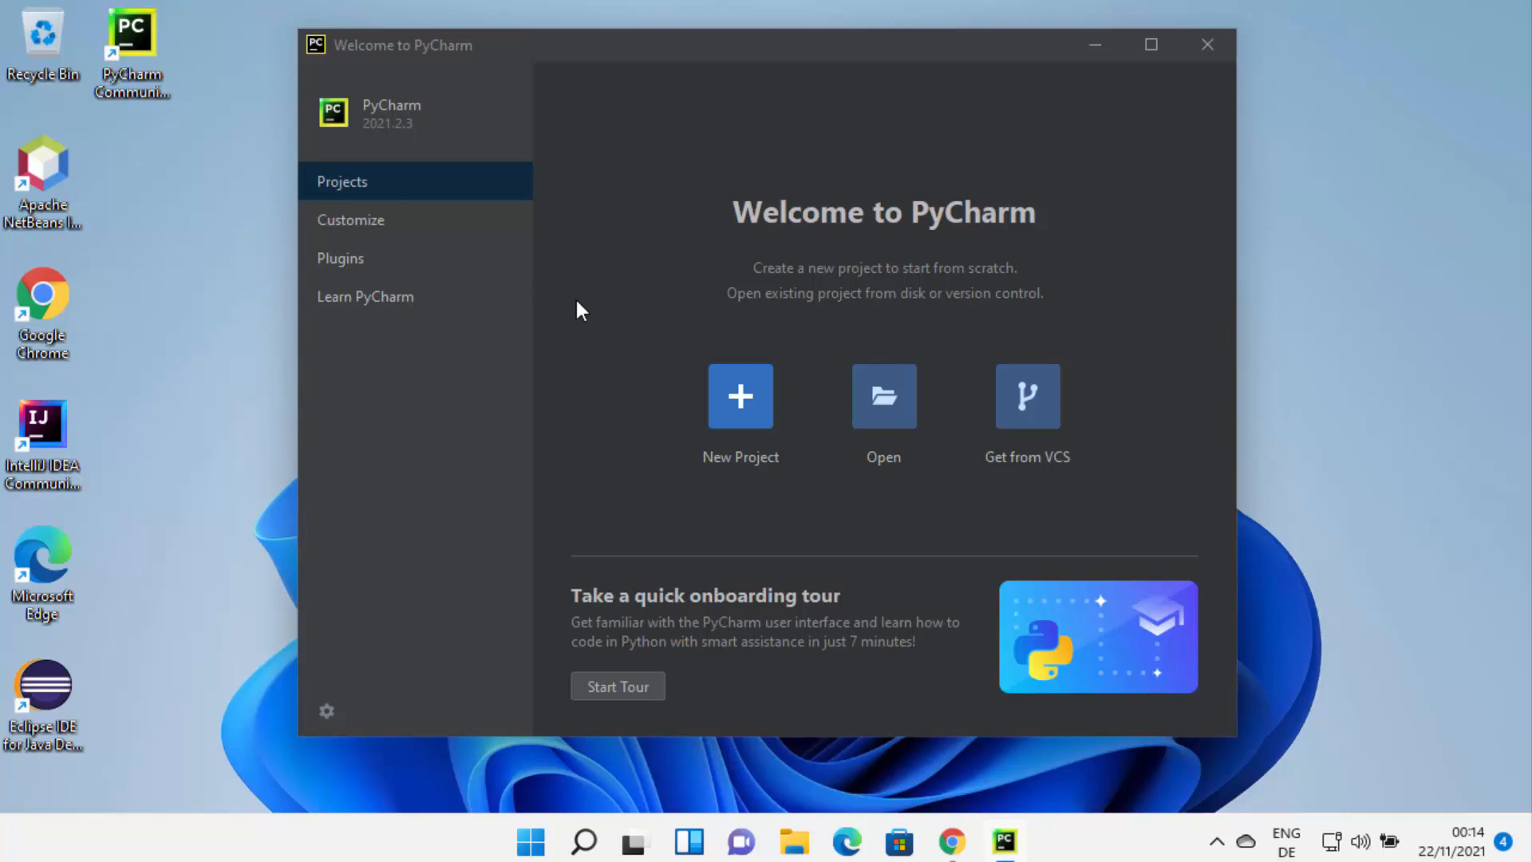
# Step: Start a new project and change the project folder name in its location to HelloWorld
pyautogui.click(740, 396)
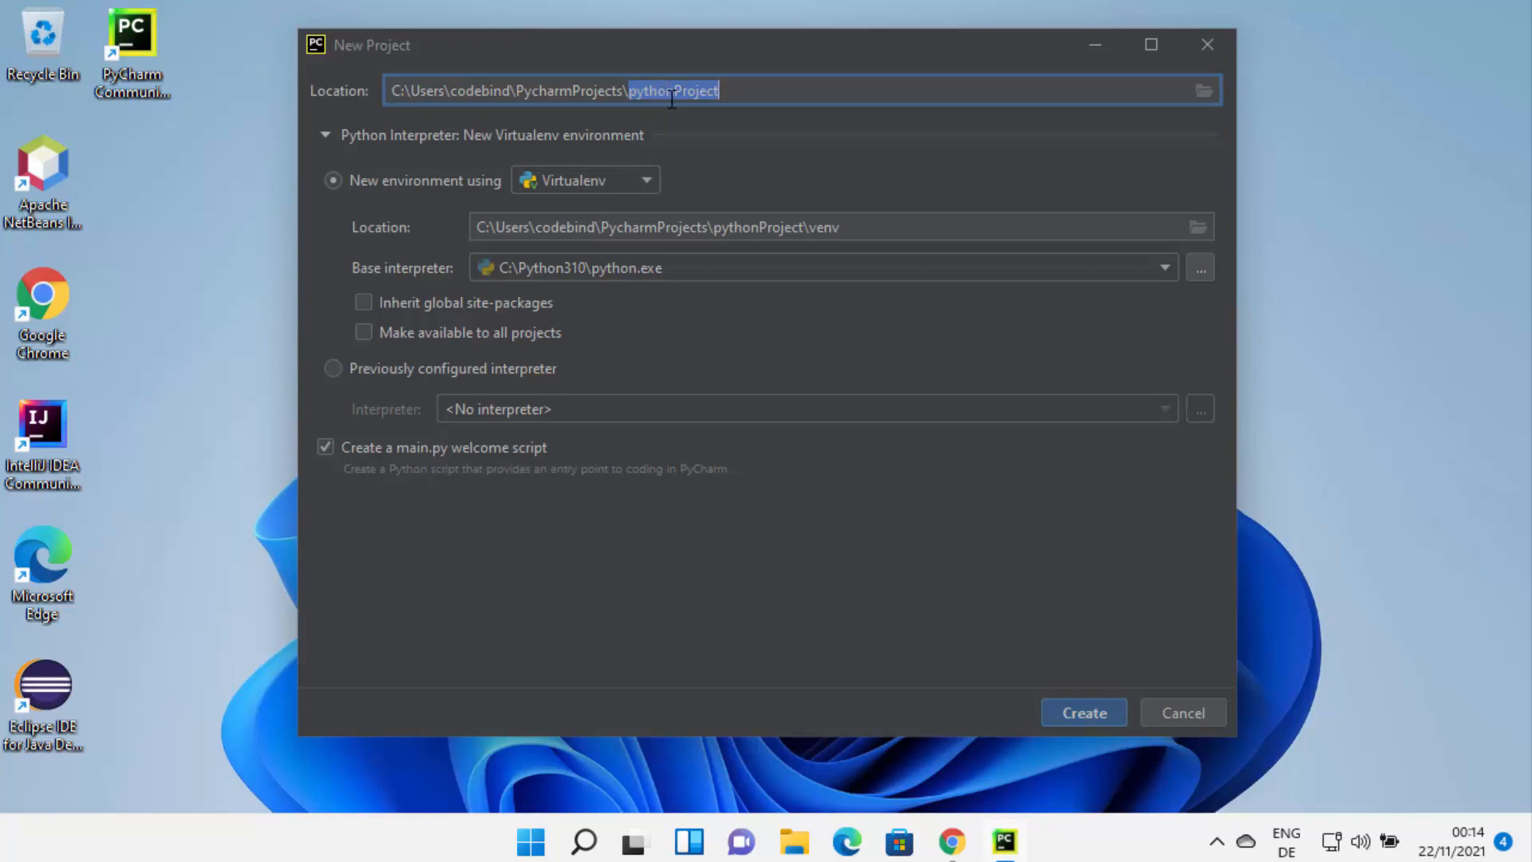
pyautogui.press('BackSpace')
pyautogui.write('He')
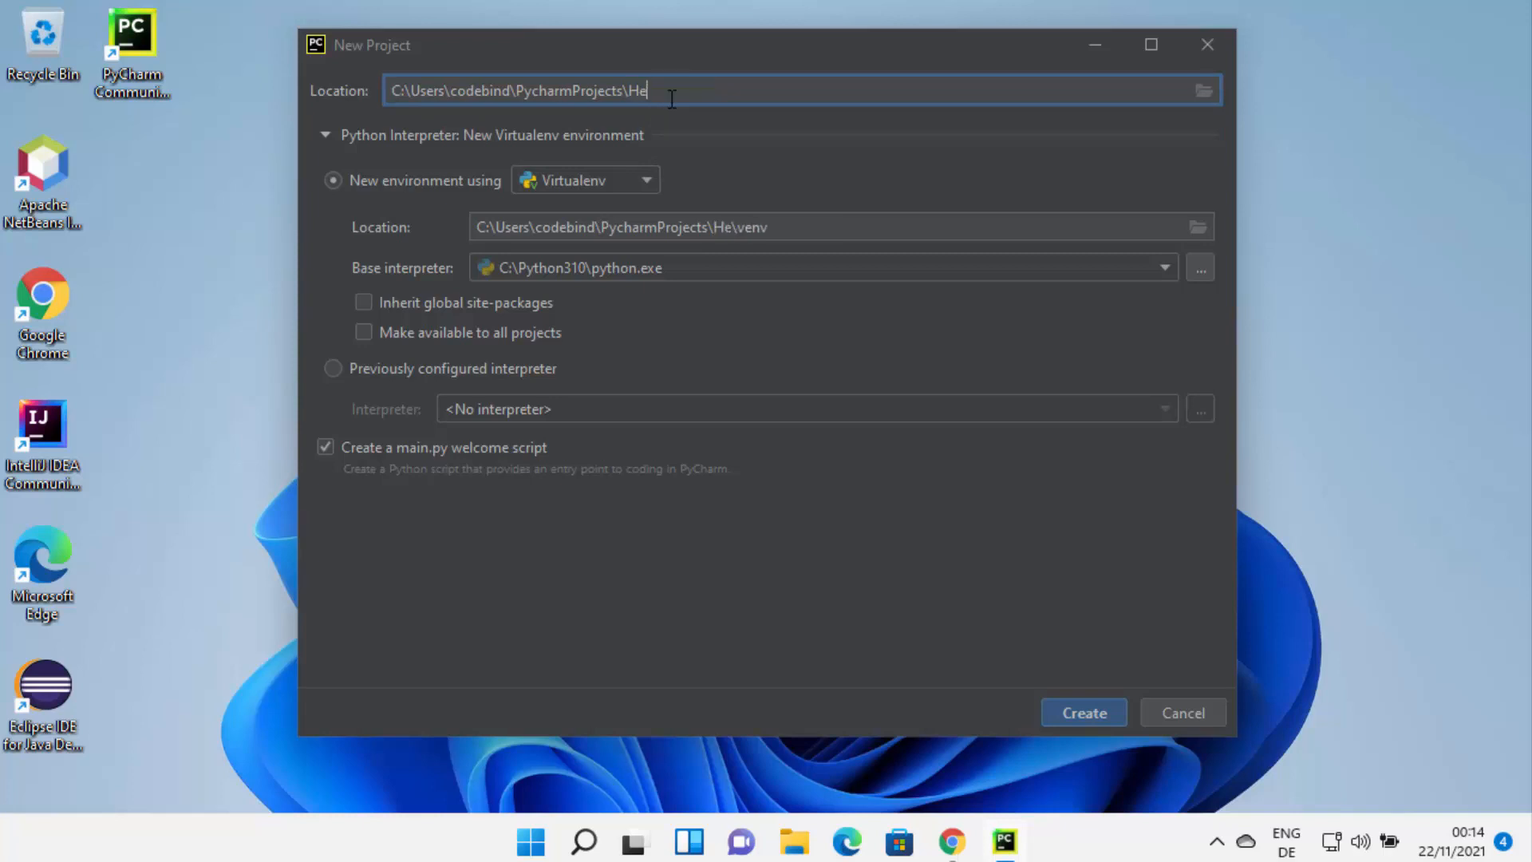
pyautogui.write('lloWorld')
pyautogui.press('Tab')
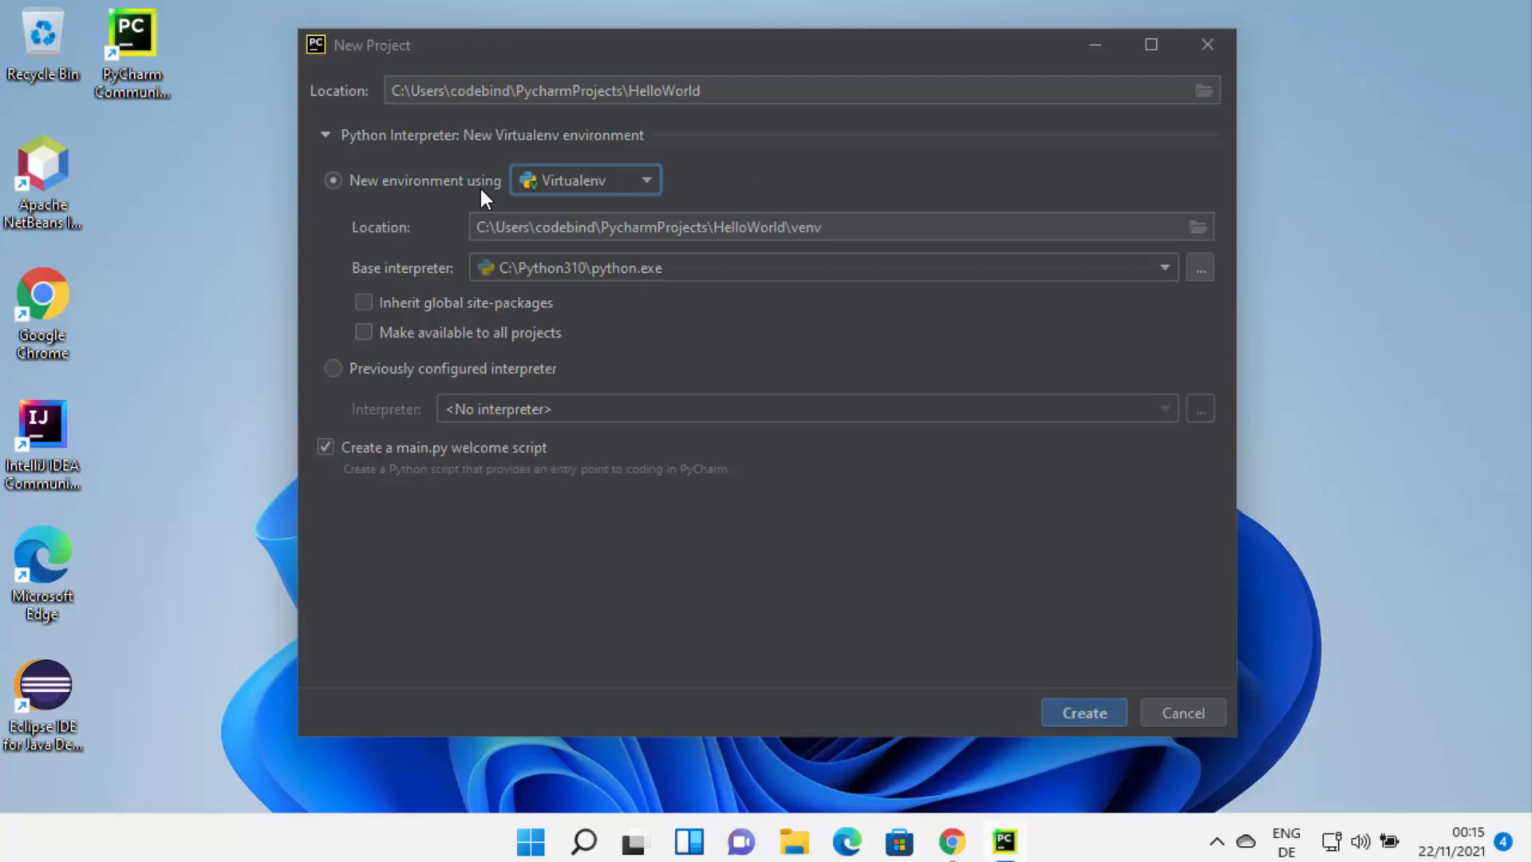
# Step: Create the project with a new Virtualenv environment and C:\Python310\python.exe as its base interpreter
pyautogui.click(563, 187)
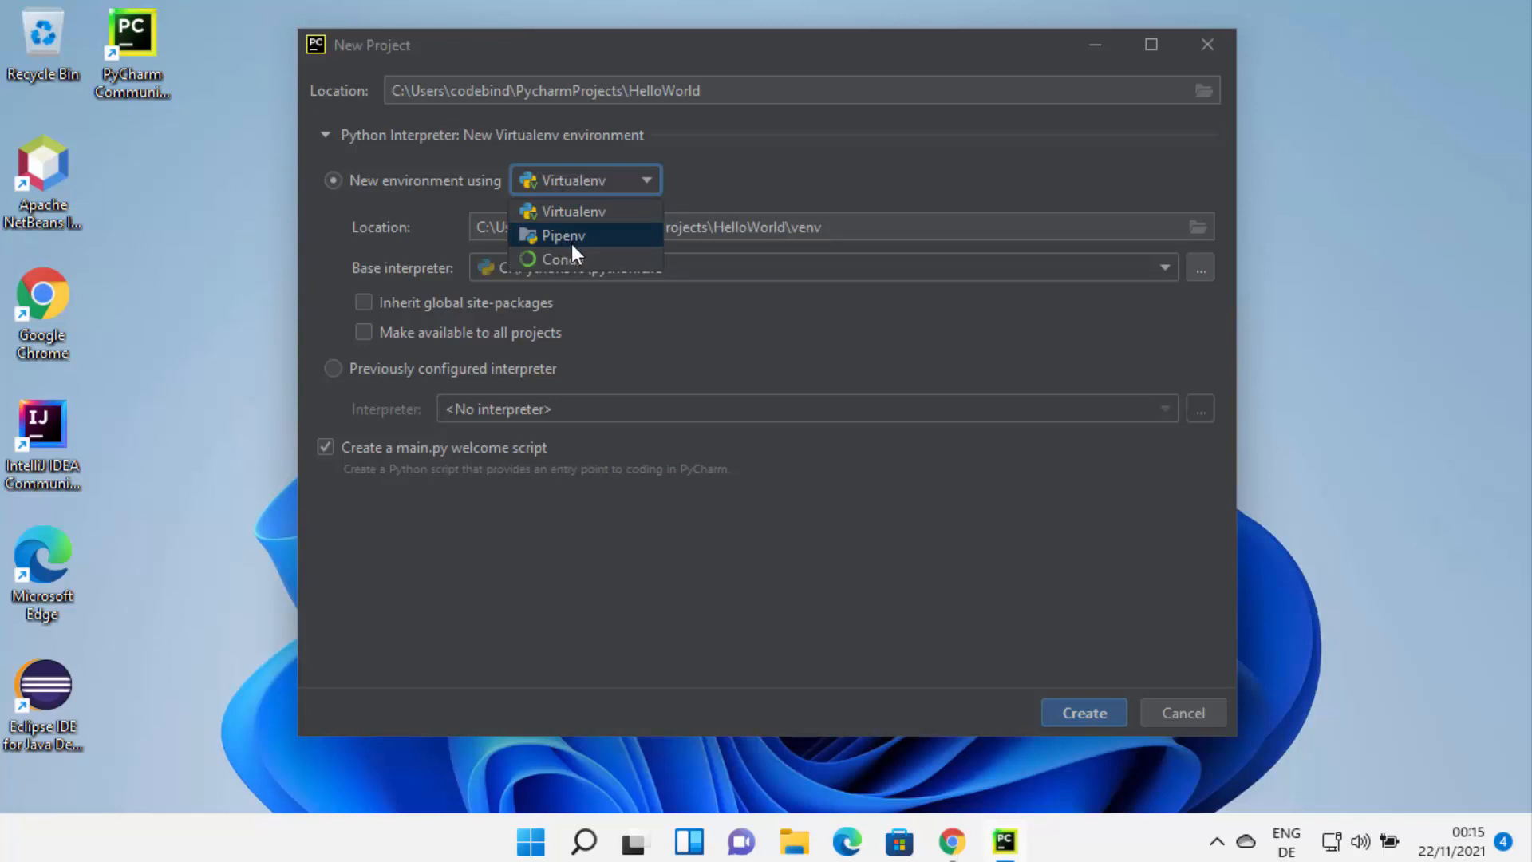
pyautogui.click(596, 180)
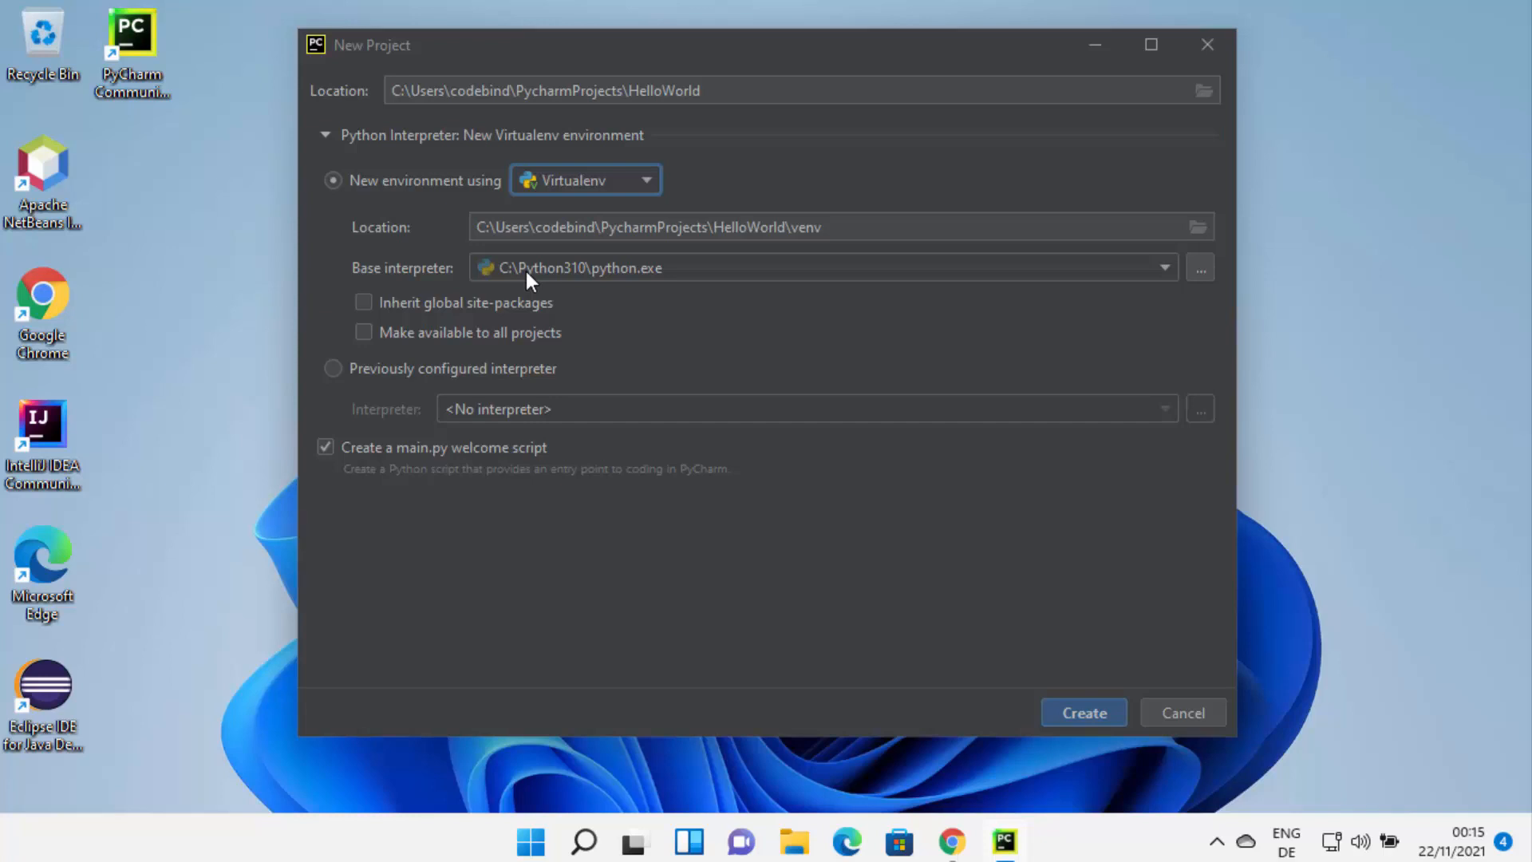
pyautogui.click(665, 271)
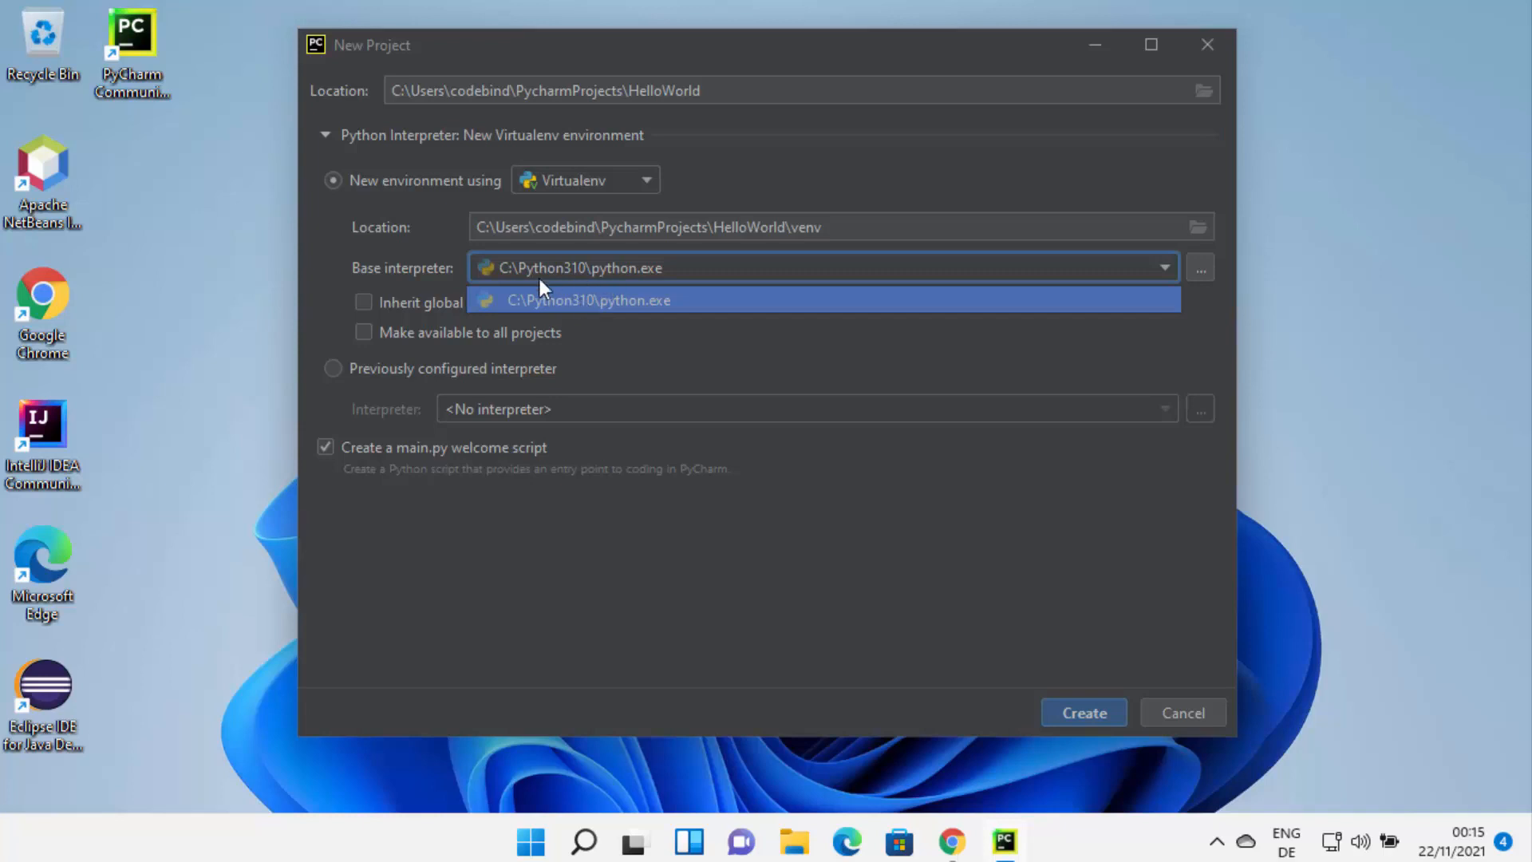
pyautogui.click(588, 297)
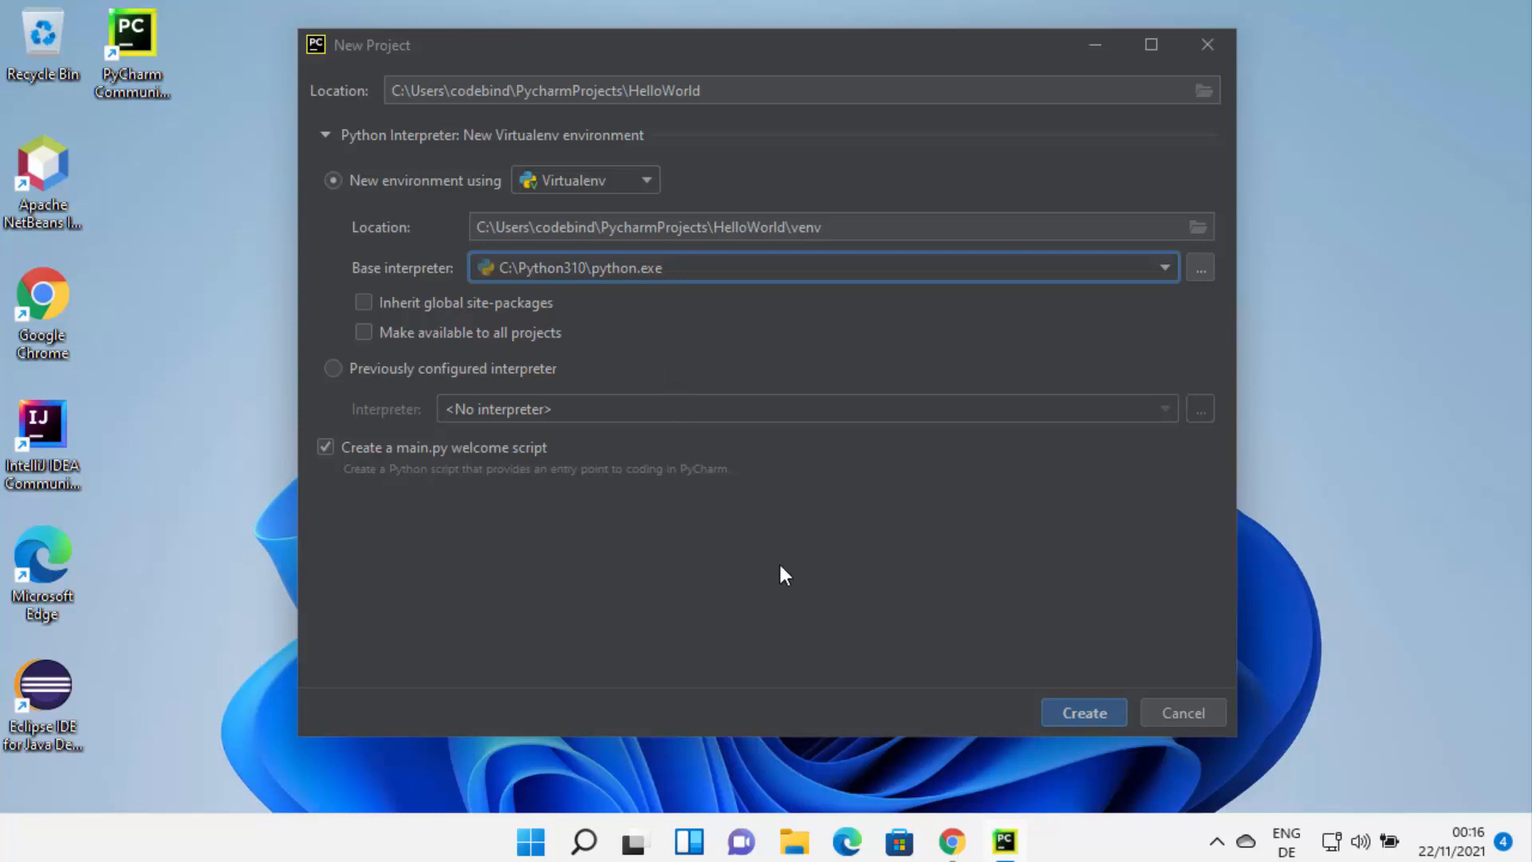
pyautogui.click(1083, 712)
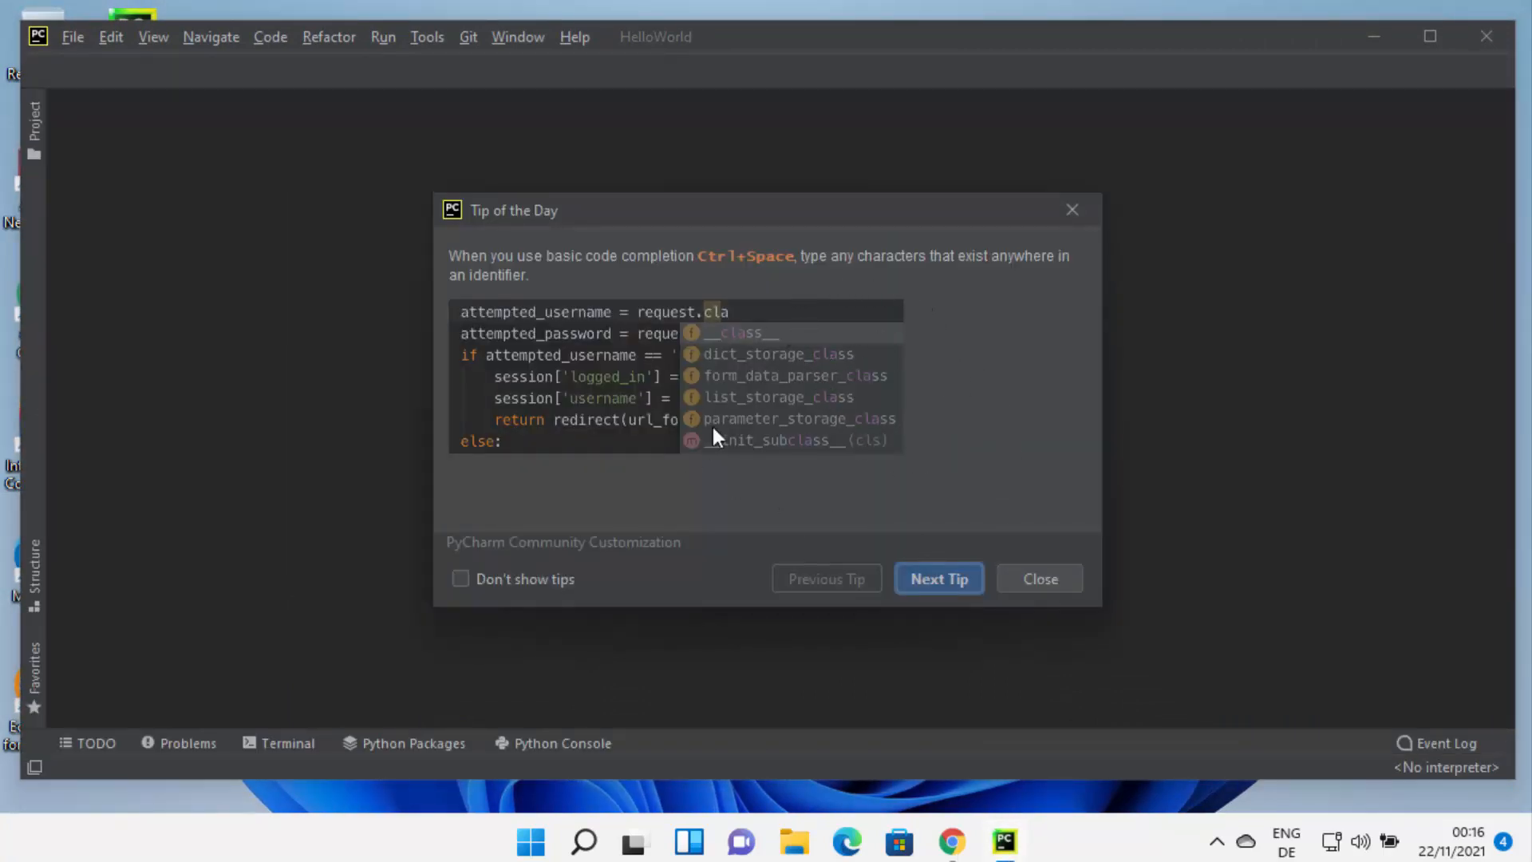
# Step: Dismiss the Tip of the Day and maximise the project window
pyautogui.click(1035, 581)
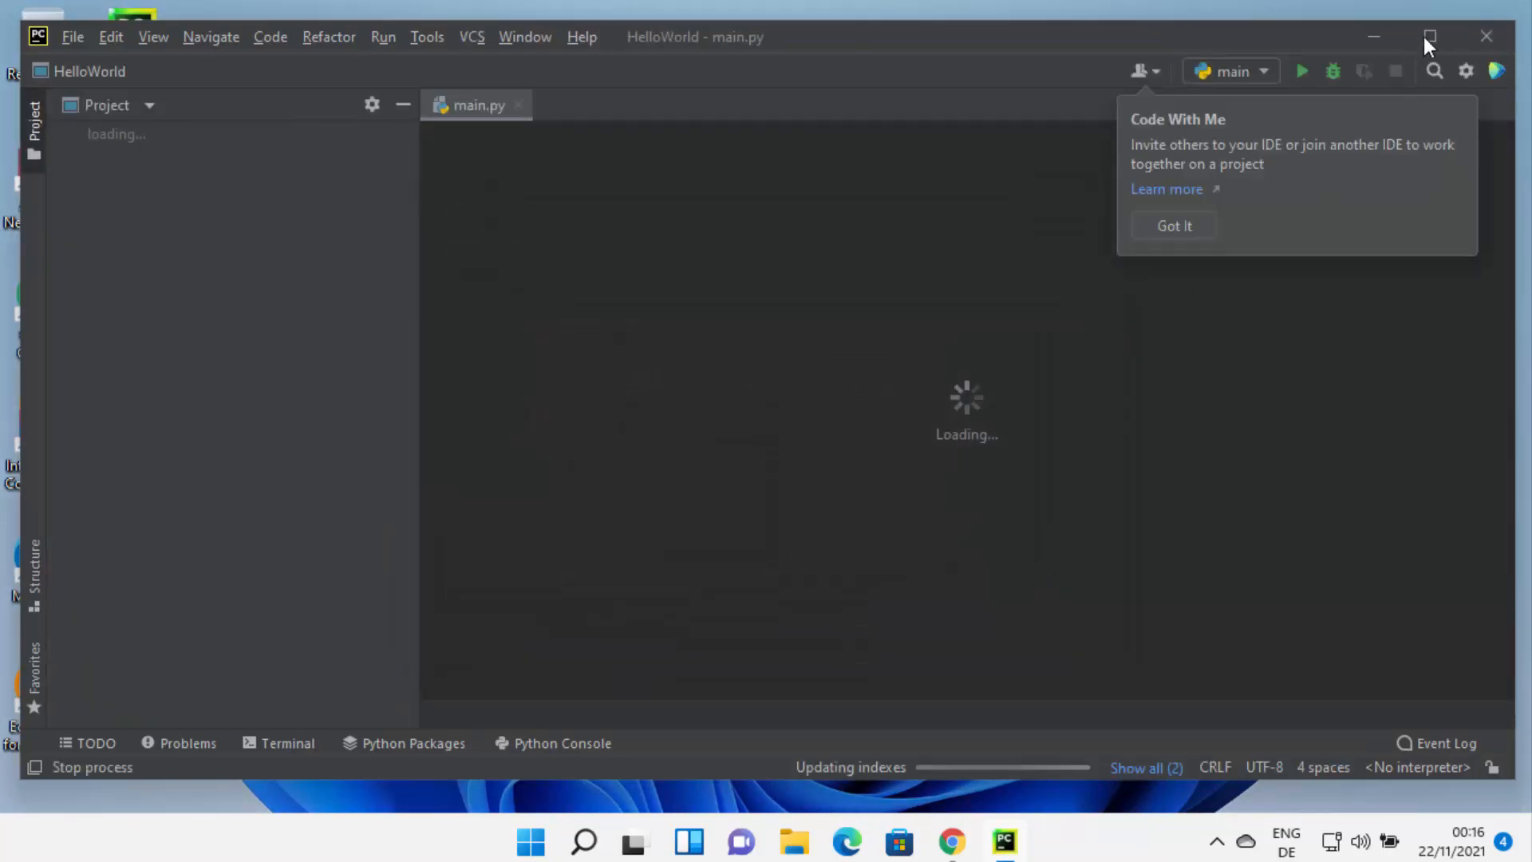
pyautogui.click(1430, 37)
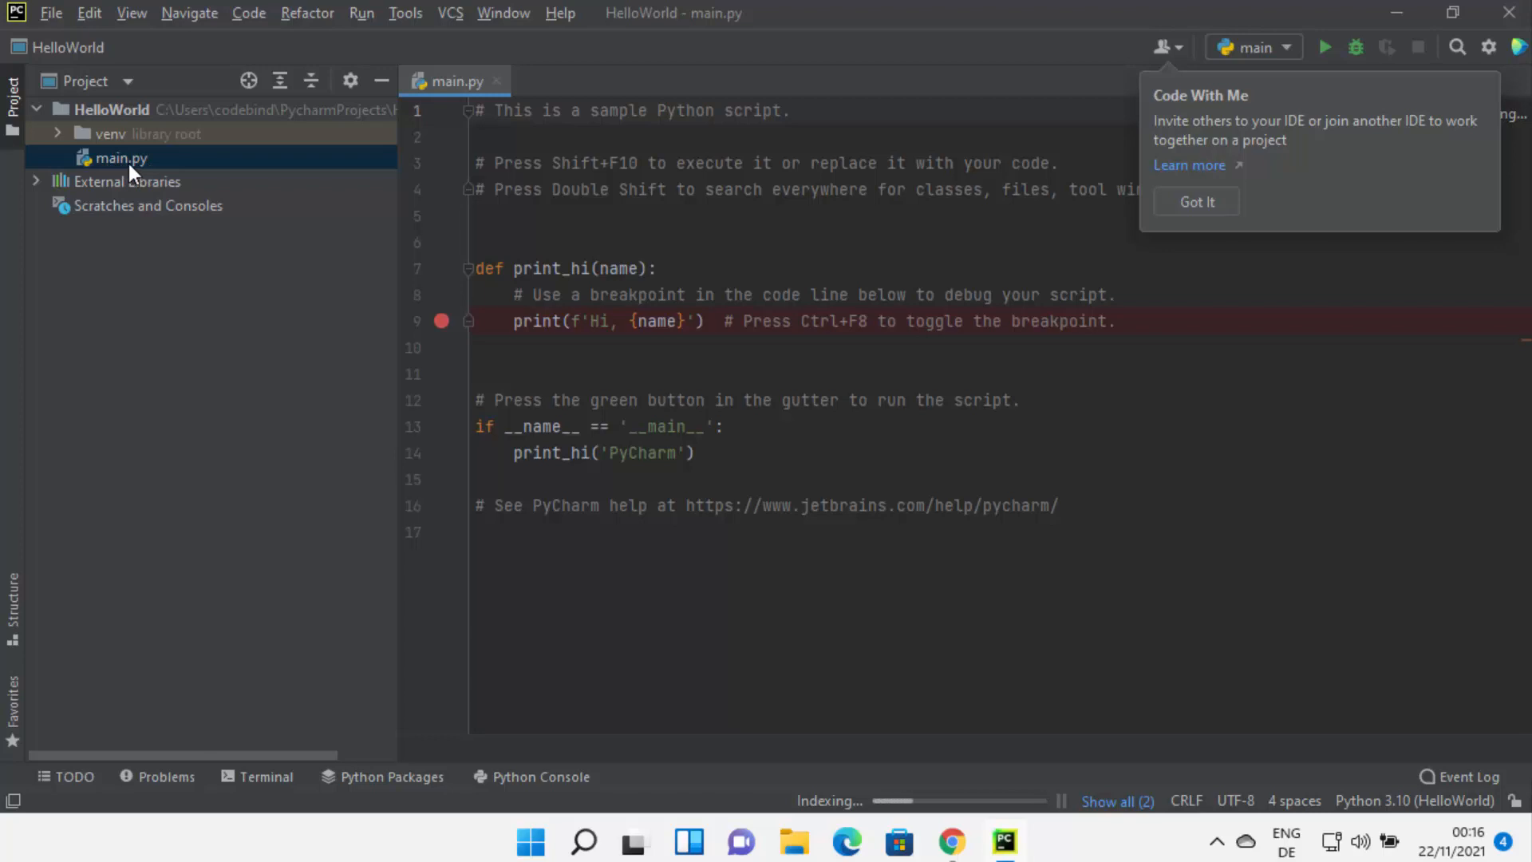
pyautogui.click(696, 365)
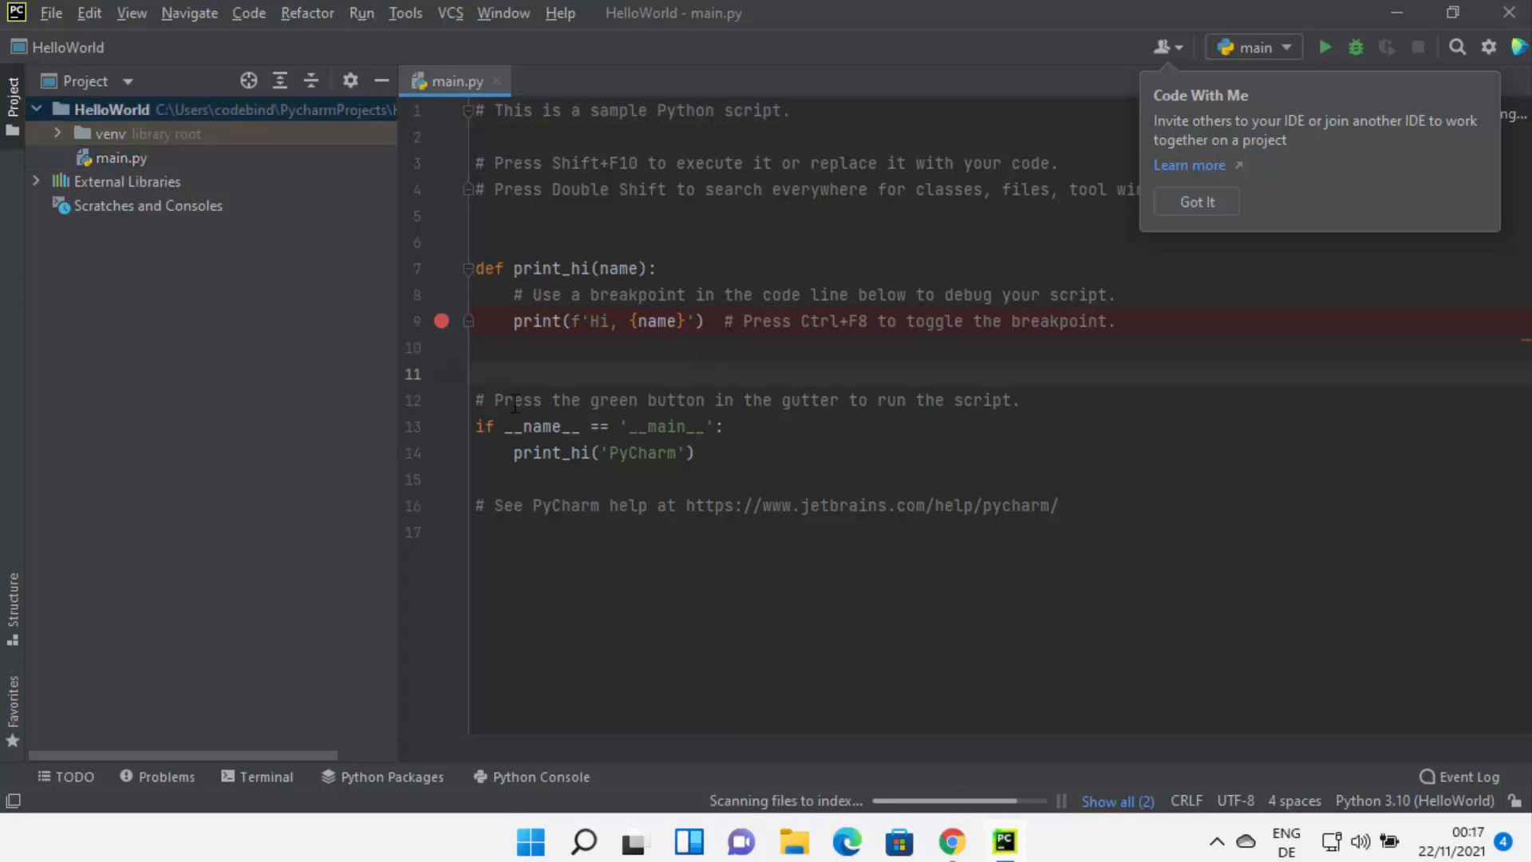
pyautogui.moveTo(1134, 526); pyautogui.dragTo(451, 114)
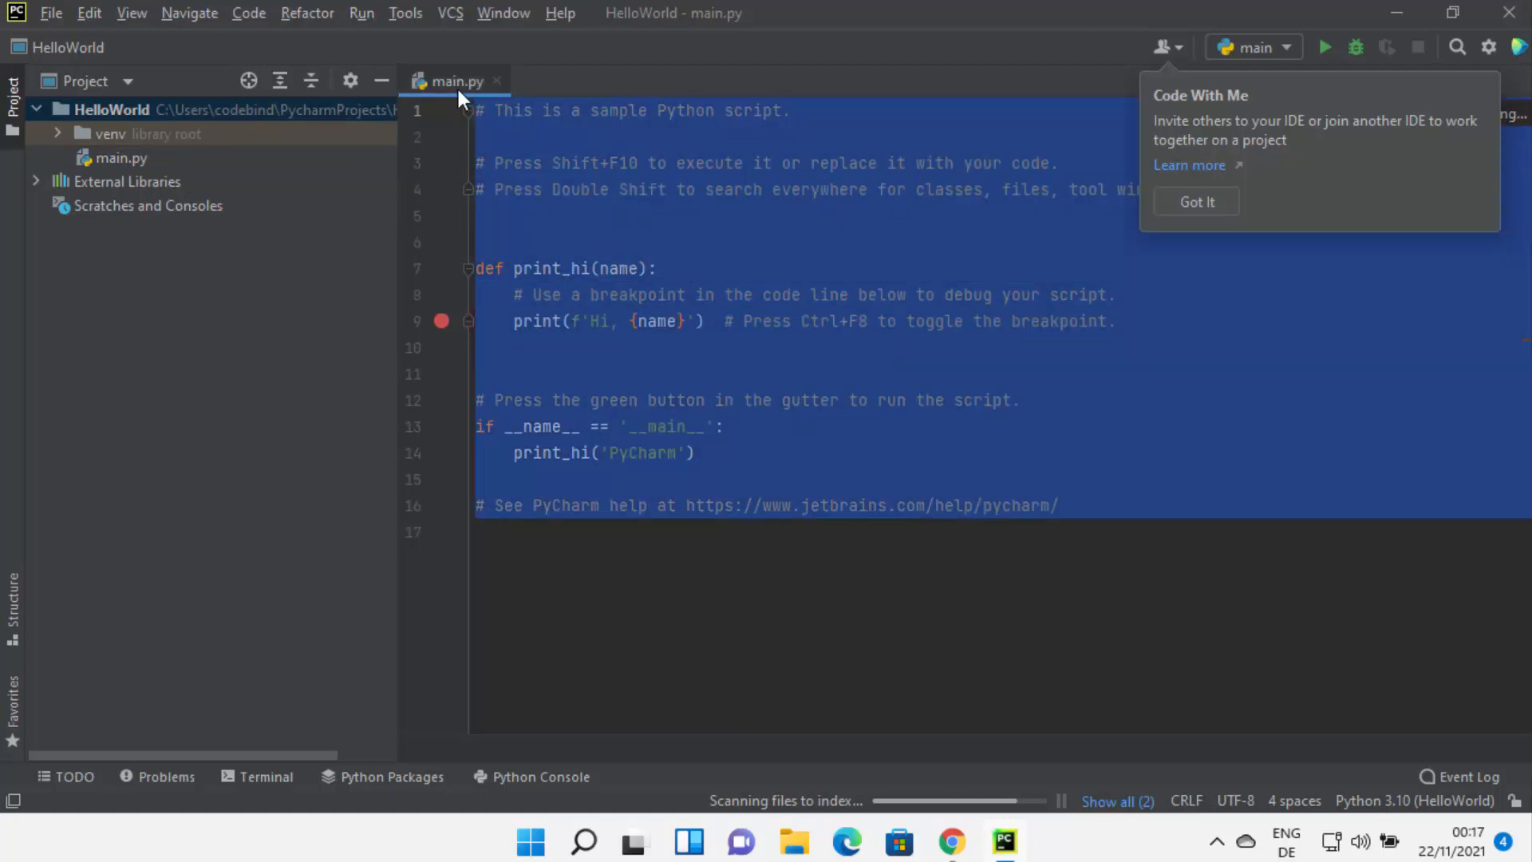
pyautogui.click(708, 323)
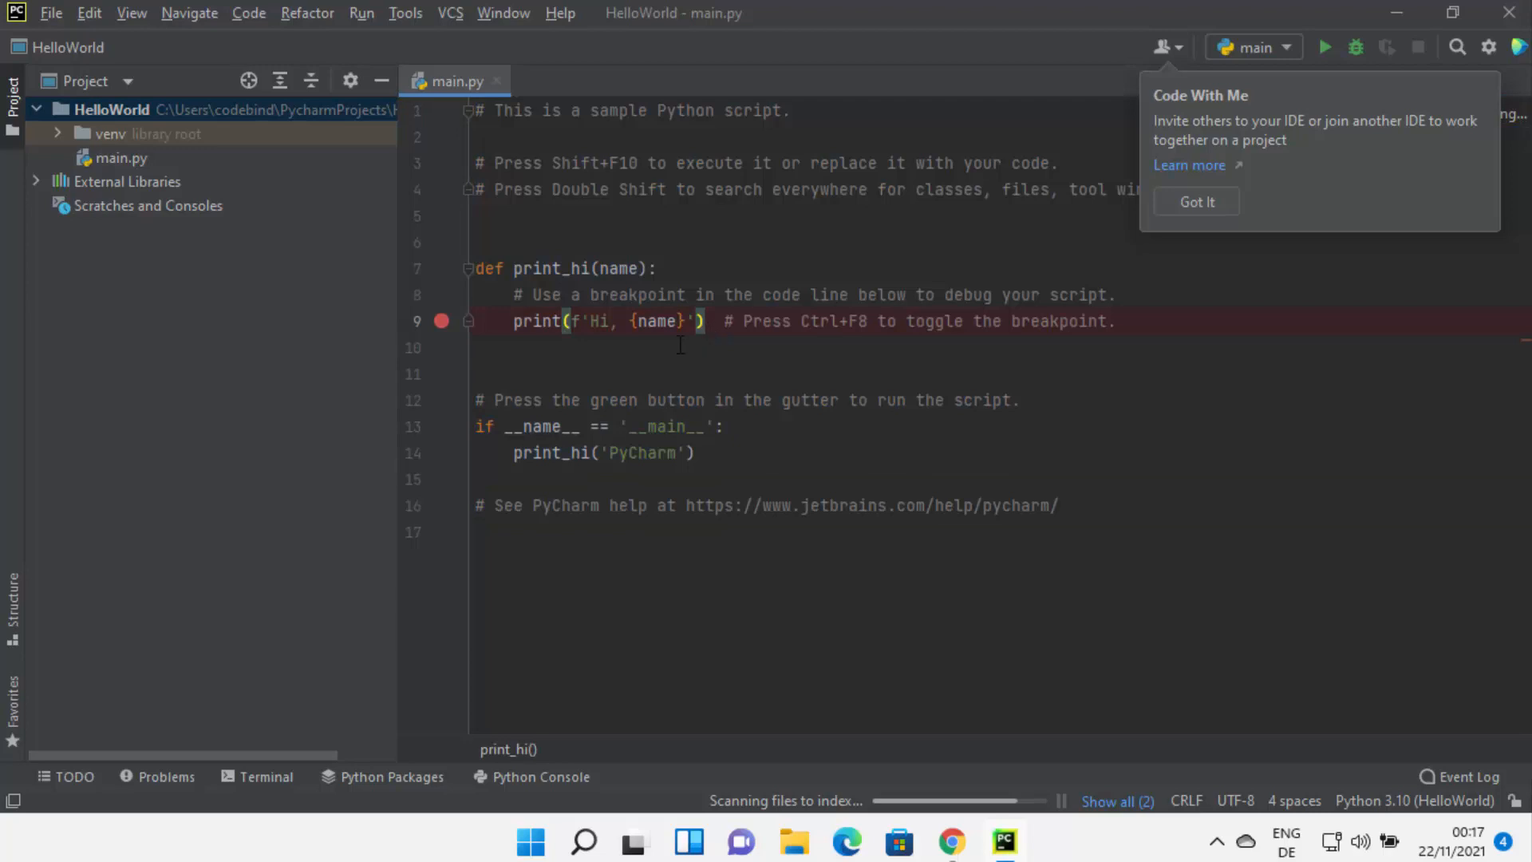
# Step: Run the main.py file in the Python Console and select its printed output line
pyautogui.rightClick(904, 240)
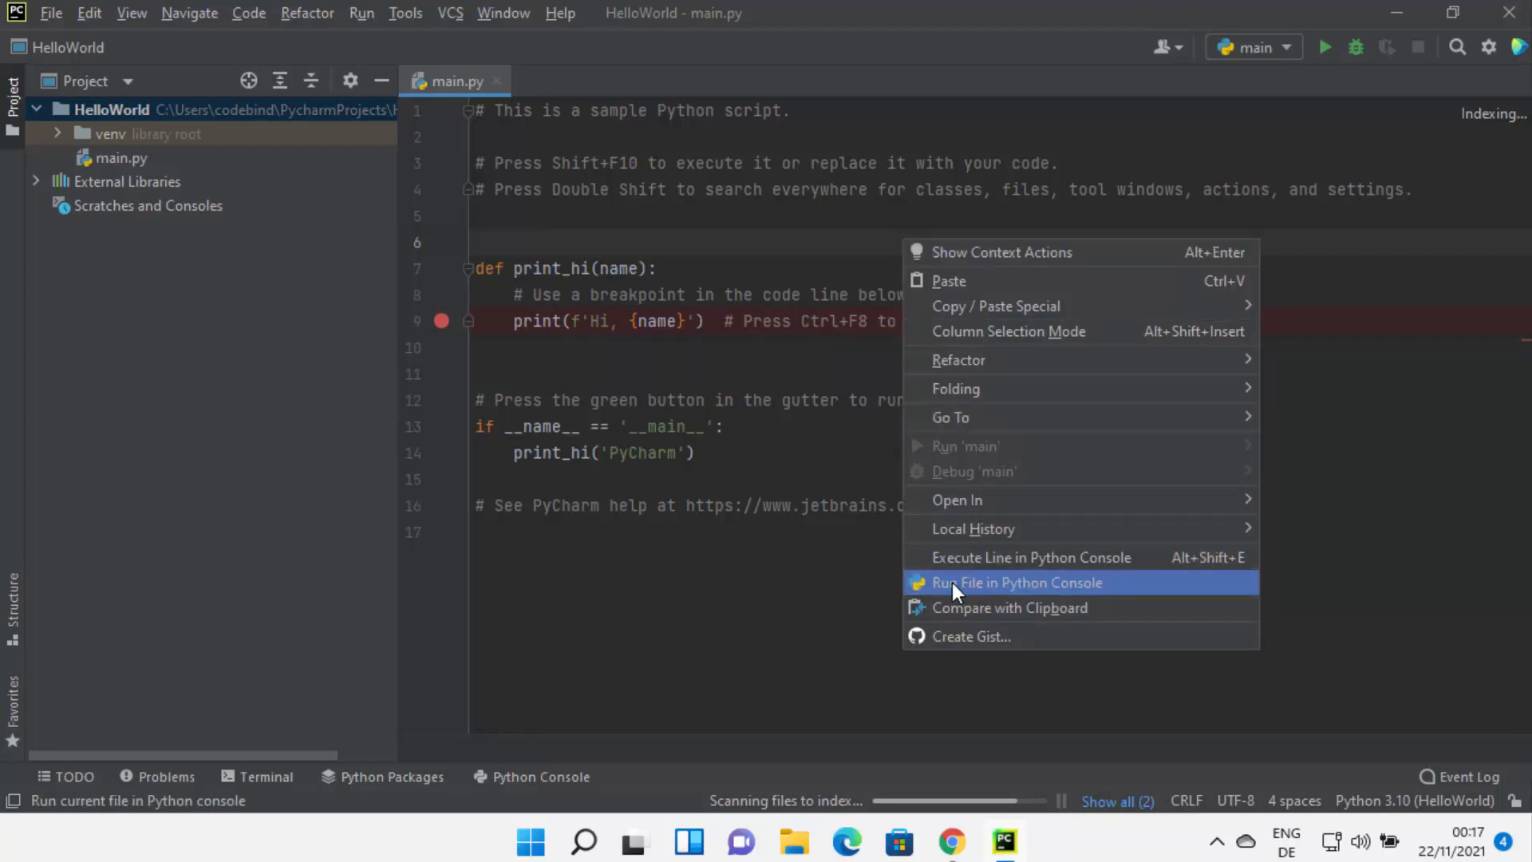
pyautogui.click(990, 585)
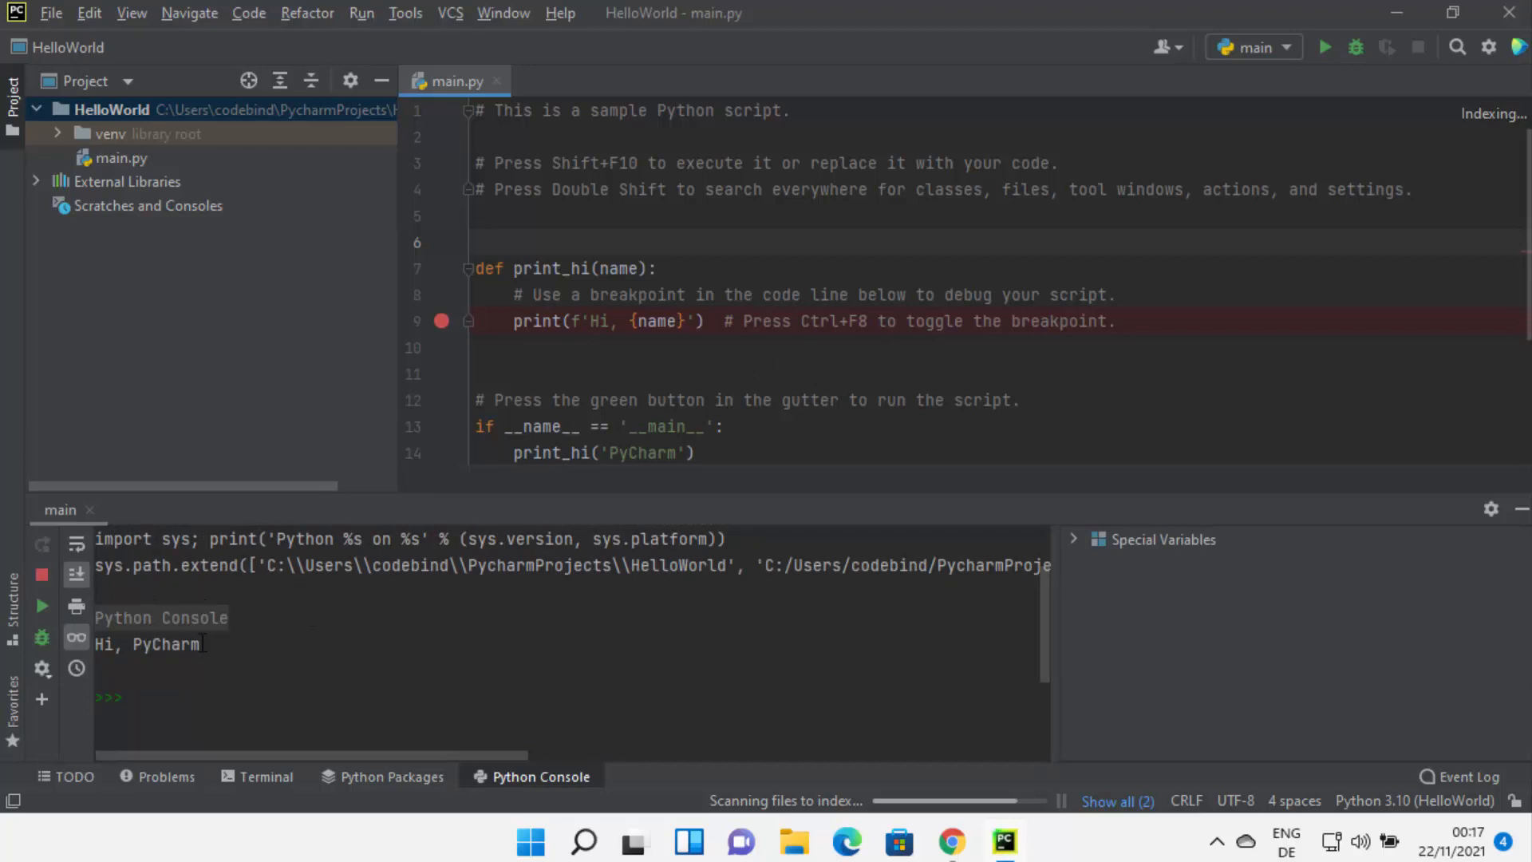
pyautogui.moveTo(204, 643); pyautogui.dragTo(89, 641)
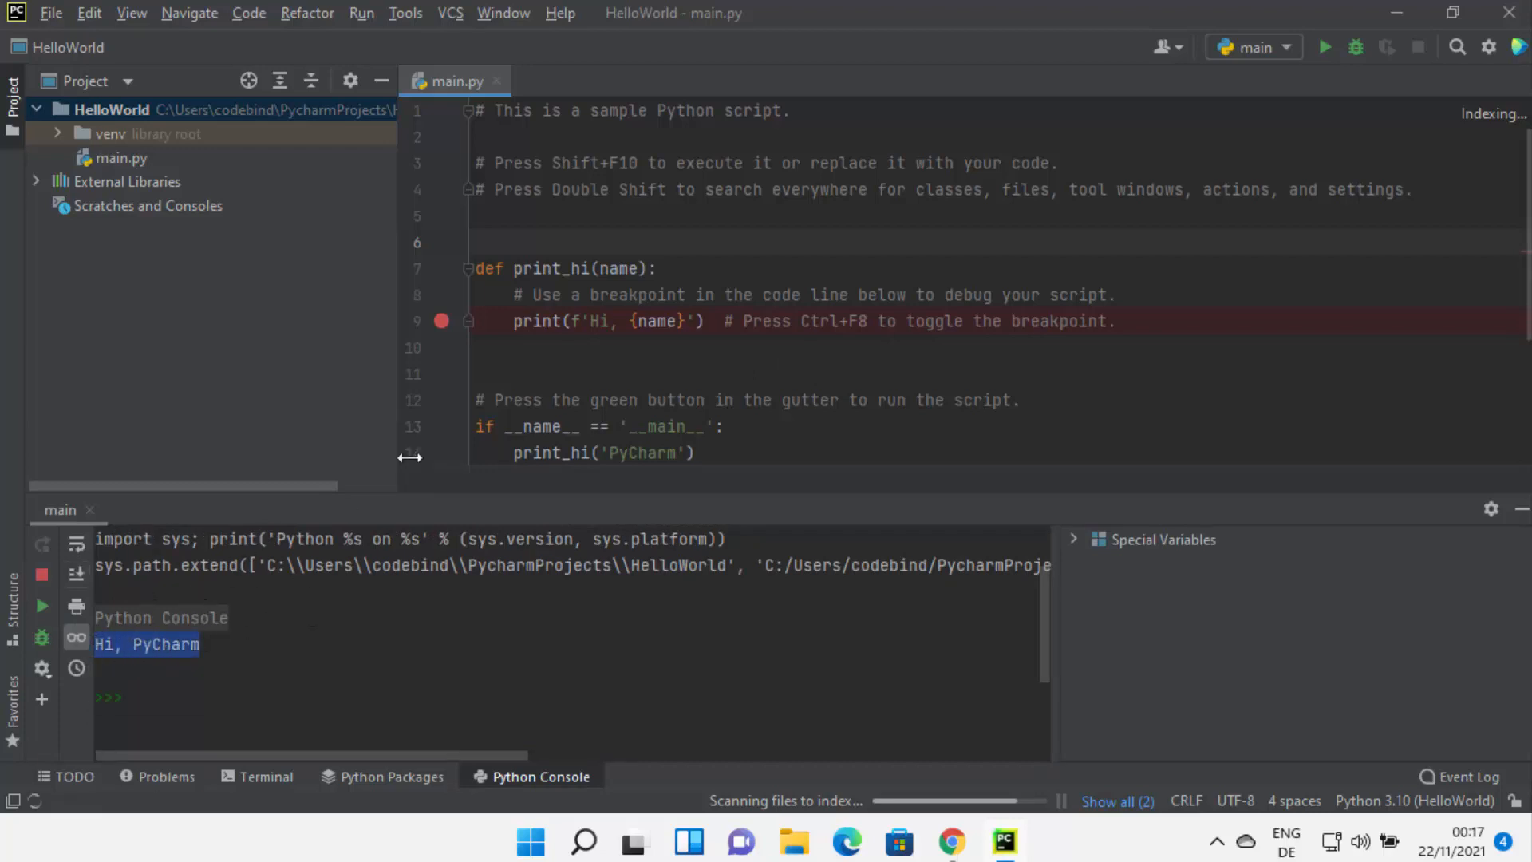
# Step: Examine the print_hi function and its call in the __main__ block of main.py, comparing the code with the console output
pyautogui.scroll(-1, 684, 261)
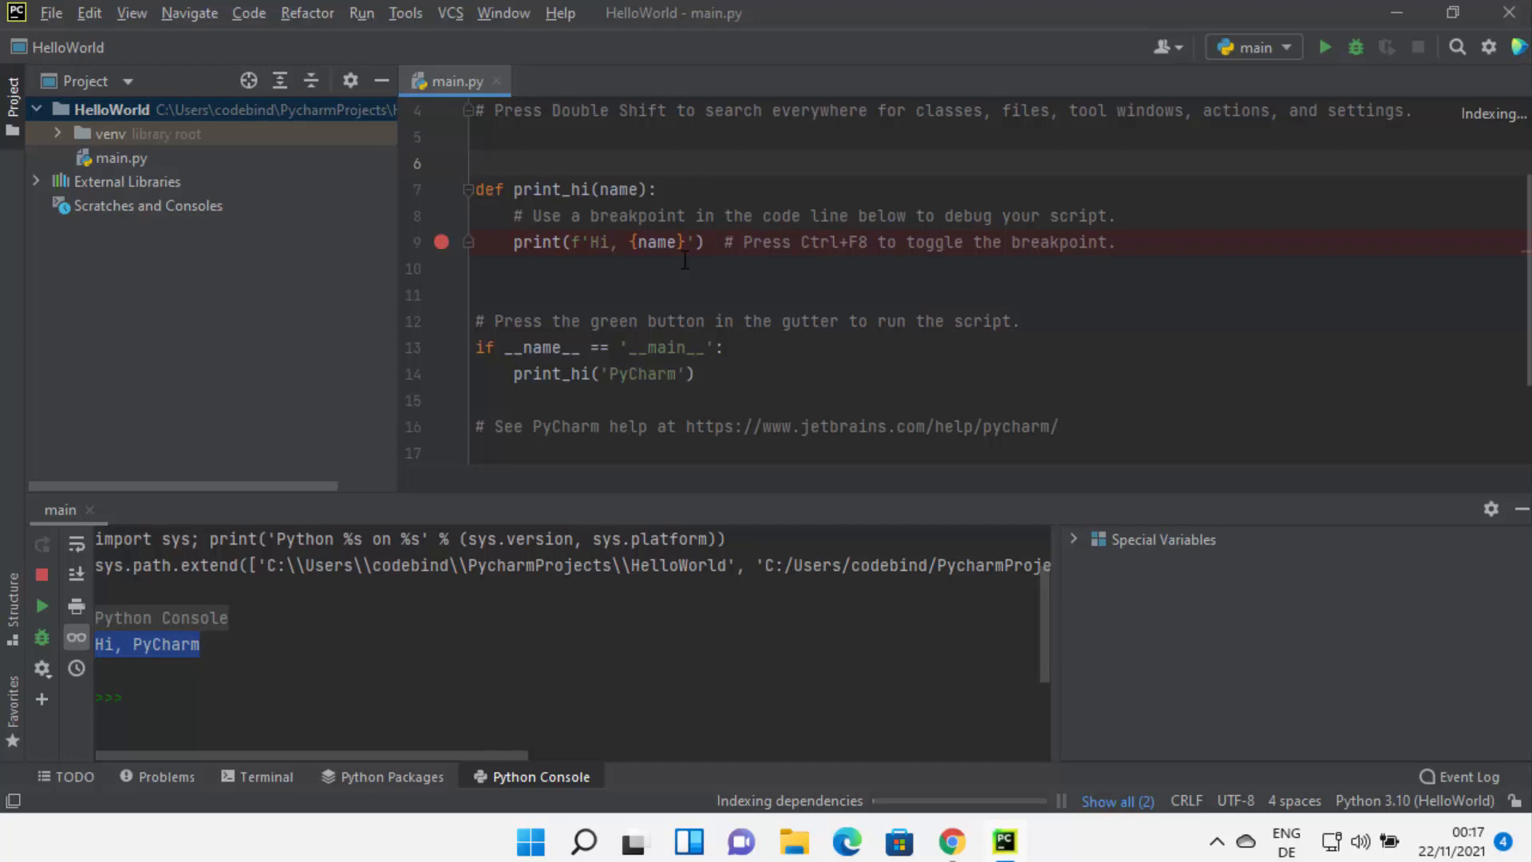
pyautogui.click(605, 242)
pyautogui.click(656, 369)
pyautogui.doubleClick(656, 368)
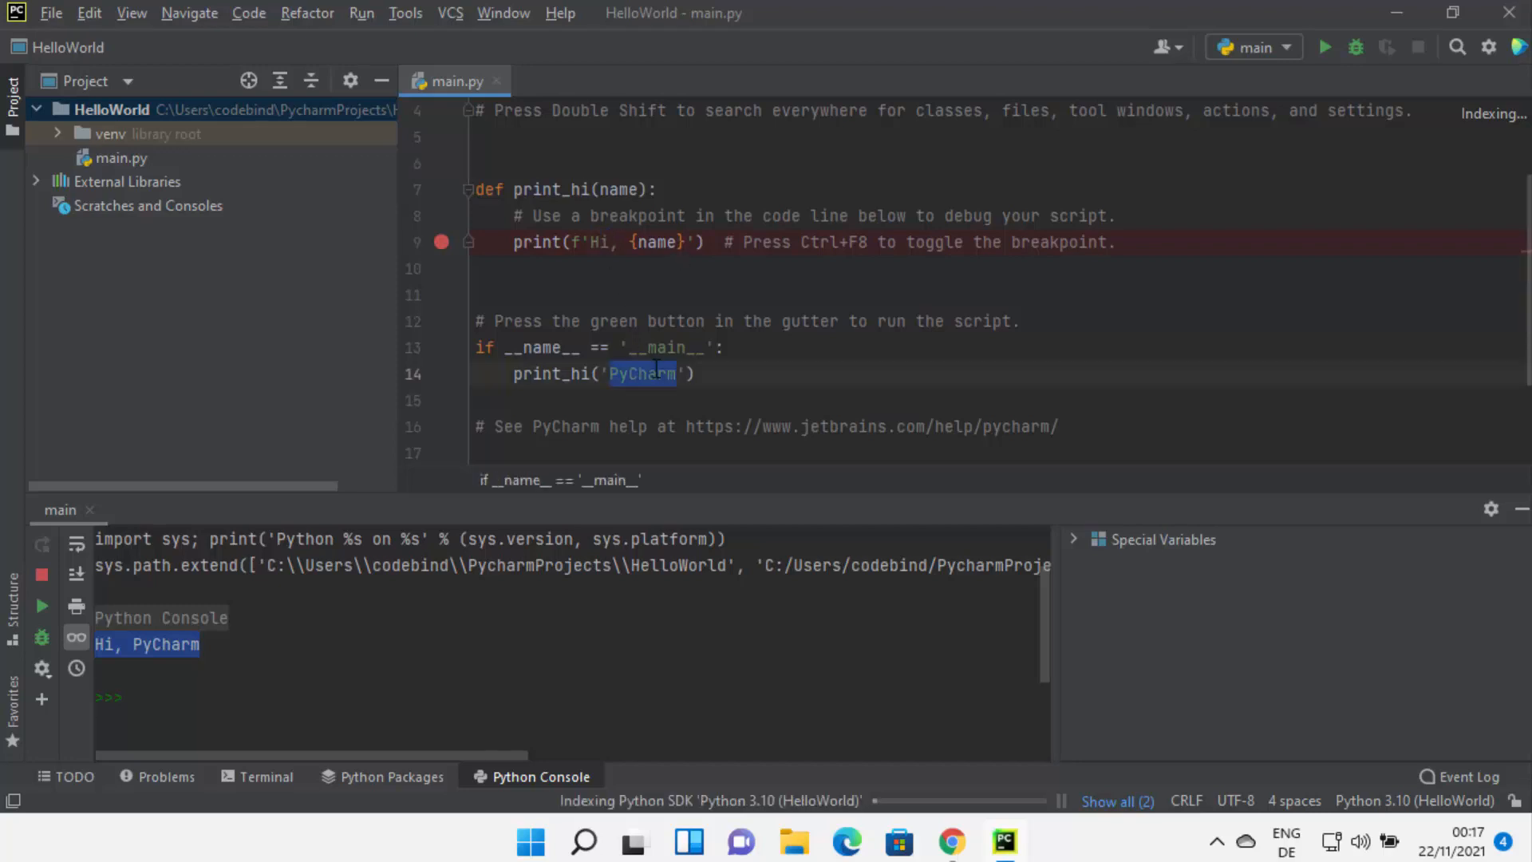
pyautogui.click(232, 649)
pyautogui.tripleClick(149, 645)
pyautogui.moveTo(476, 189); pyautogui.dragTo(970, 253)
pyautogui.moveTo(1114, 253); pyautogui.dragTo(1118, 247)
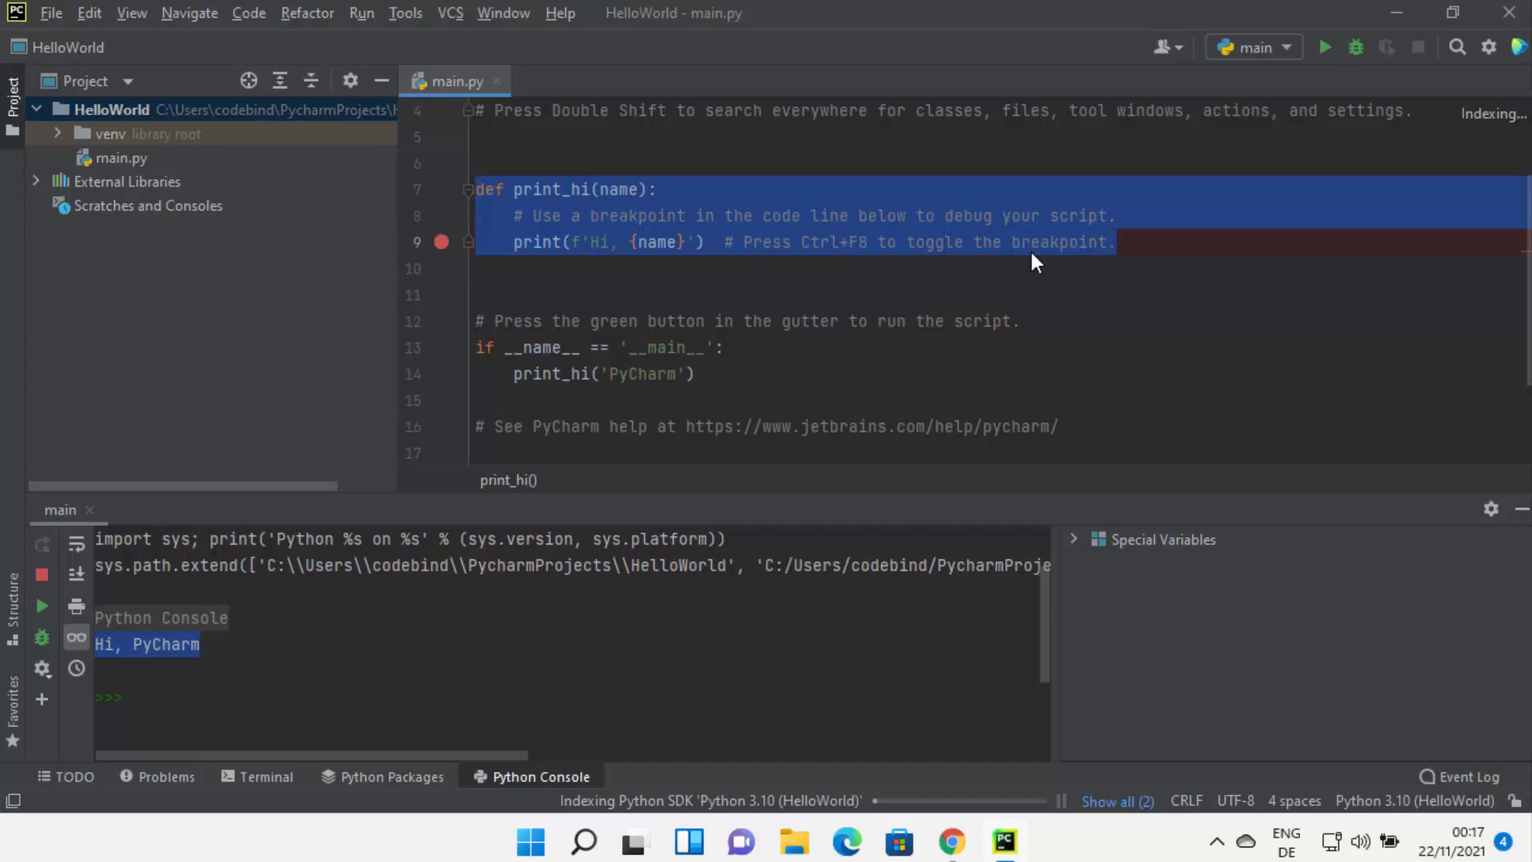
pyautogui.doubleClick(568, 189)
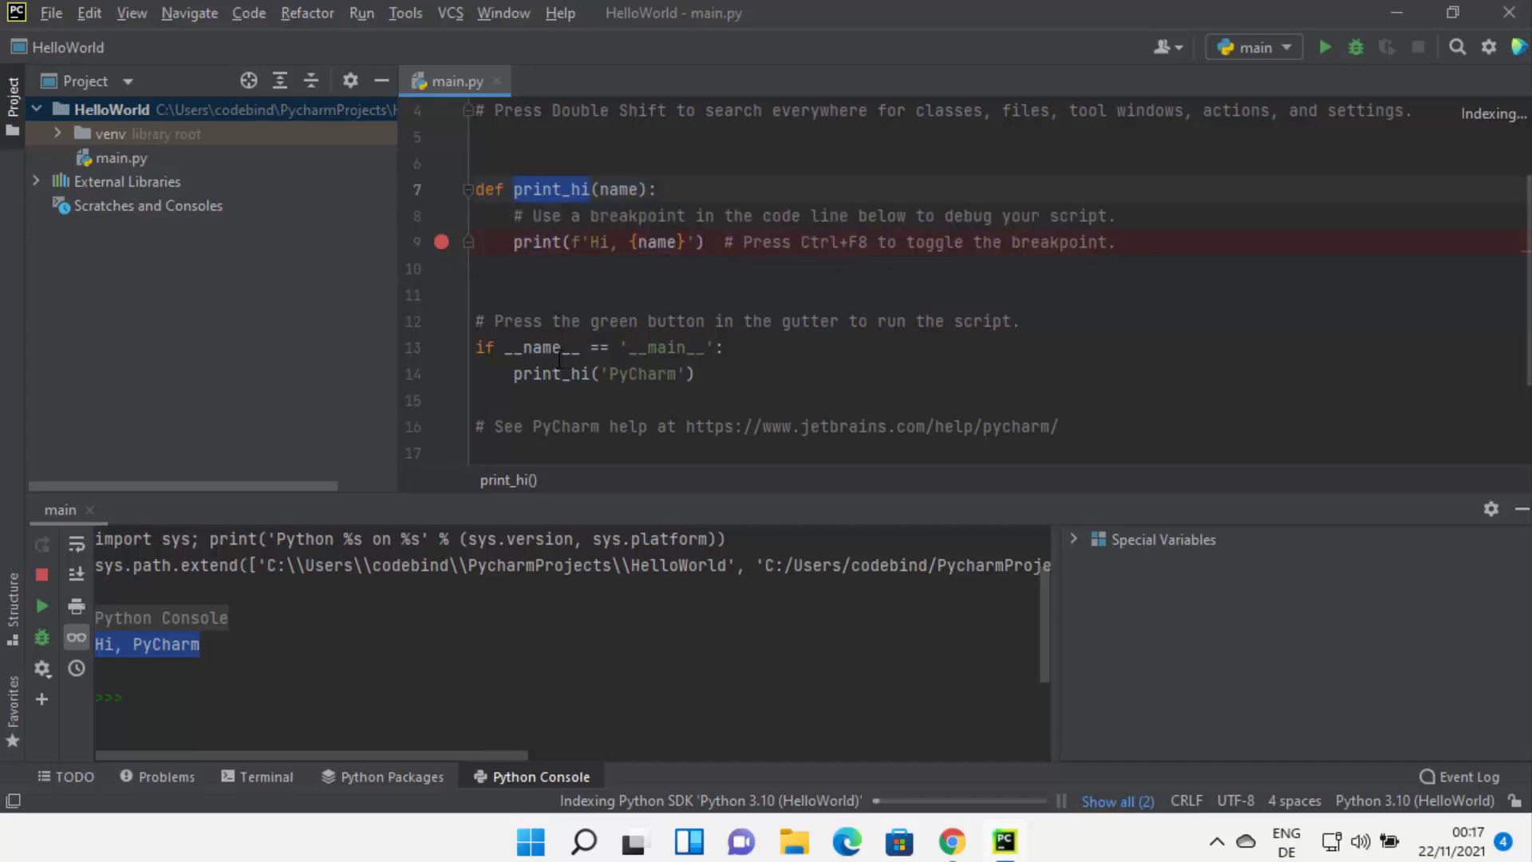
pyautogui.click(633, 374)
pyautogui.moveTo(698, 374); pyautogui.dragTo(477, 348)
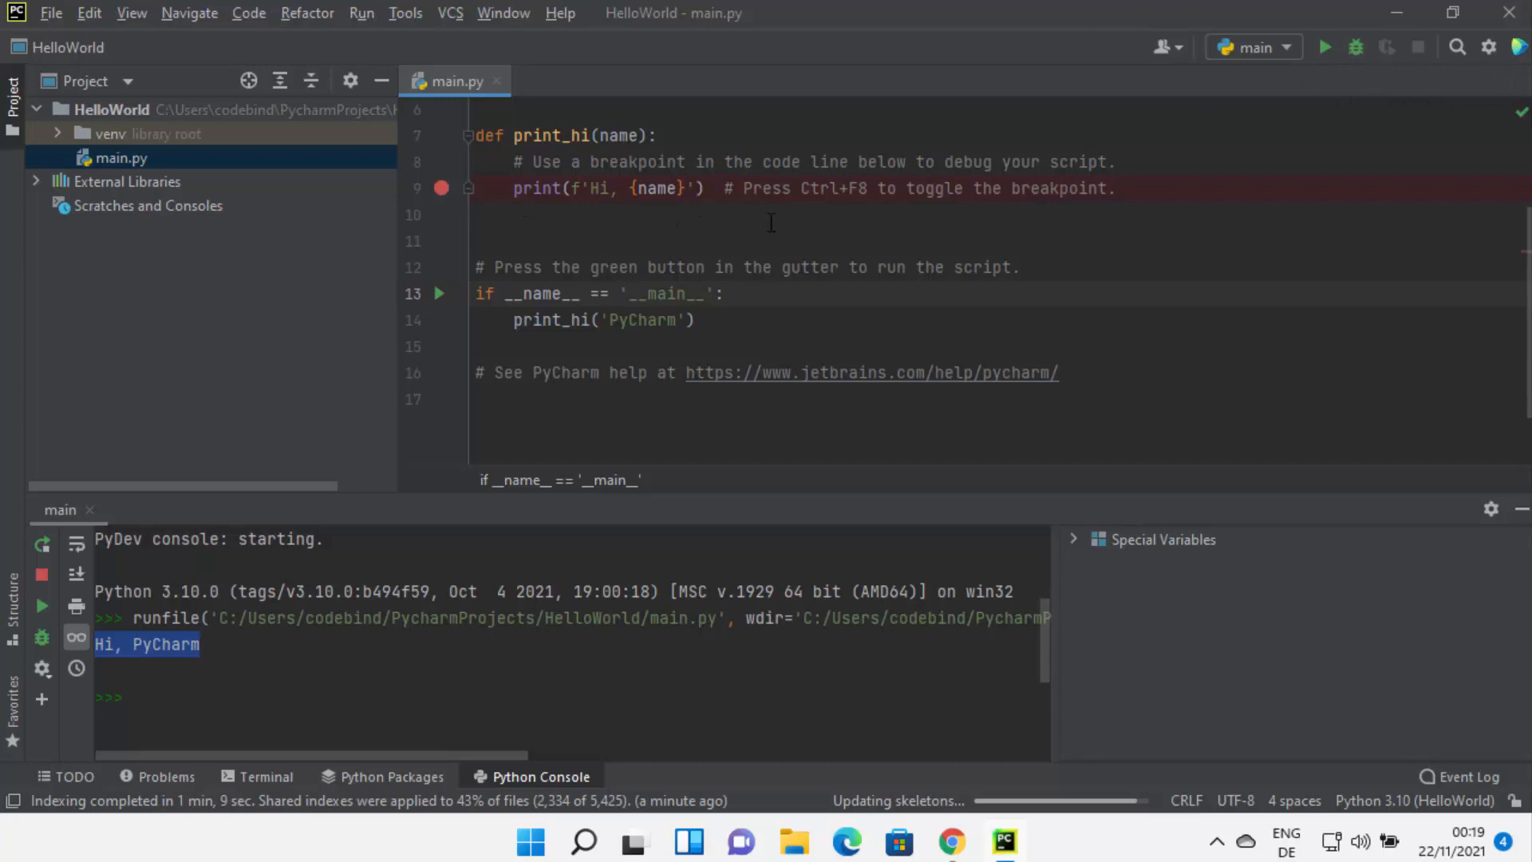
pyautogui.click(853, 307)
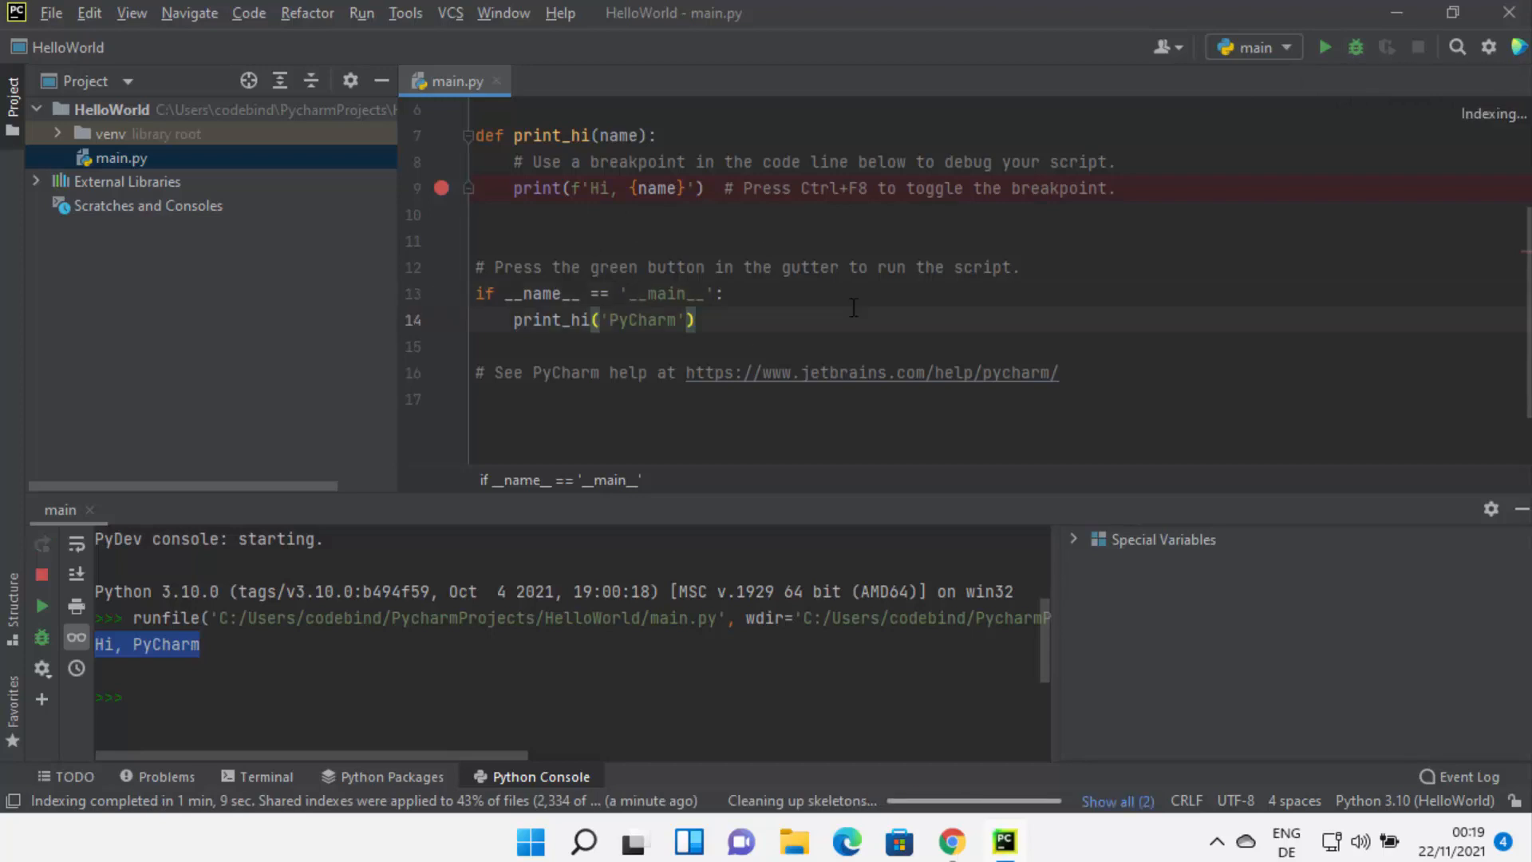